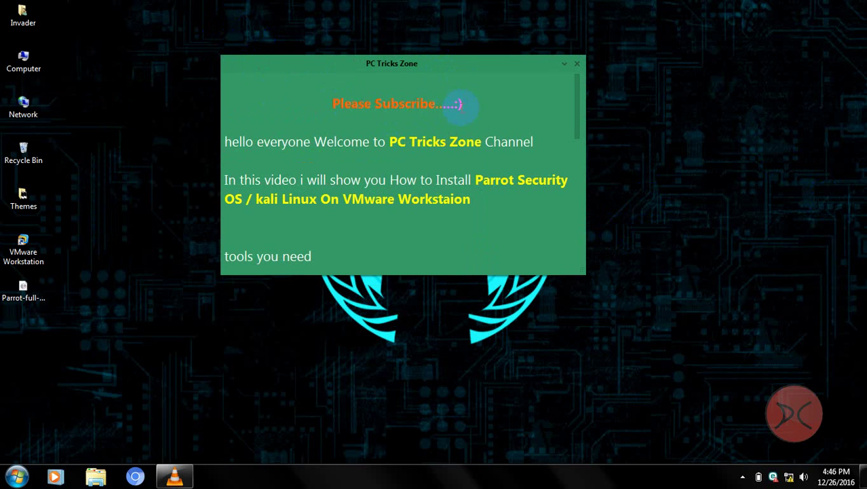
- Read through the note's introduction, the list of required tools and the VMware install instruction, highlighting each passage
{"action": "left_click_drag", "start_coordinate": [470, 105], "coordinate": [304, 52]}
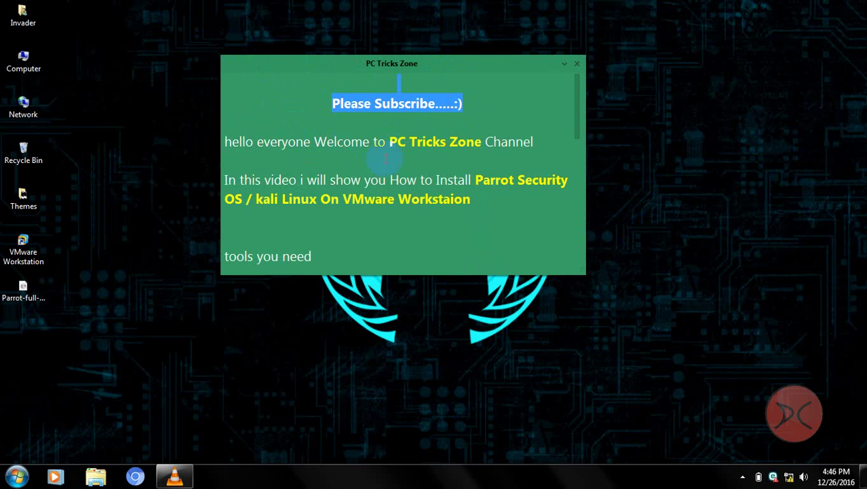
{"action": "left_click_drag", "start_coordinate": [534, 133], "coordinate": [283, 100]}
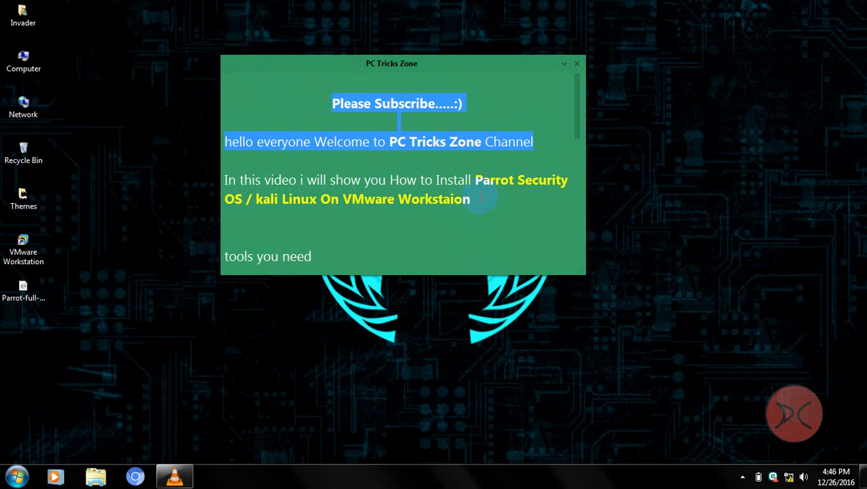
{"action": "left_click_drag", "start_coordinate": [474, 200], "coordinate": [211, 183]}
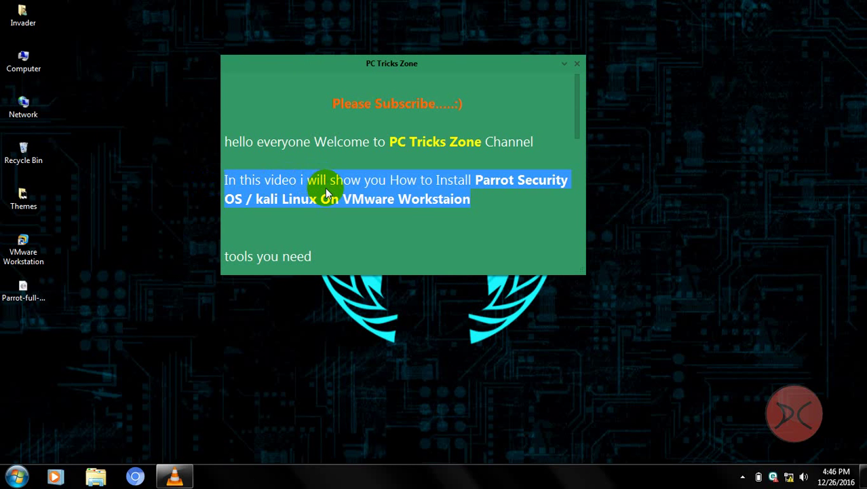
{"action": "scroll", "coordinate": [325, 188], "scroll_direction": "down", "scroll_amount": 1}
{"action": "scroll", "coordinate": [326, 188], "scroll_direction": "down", "scroll_amount": 1}
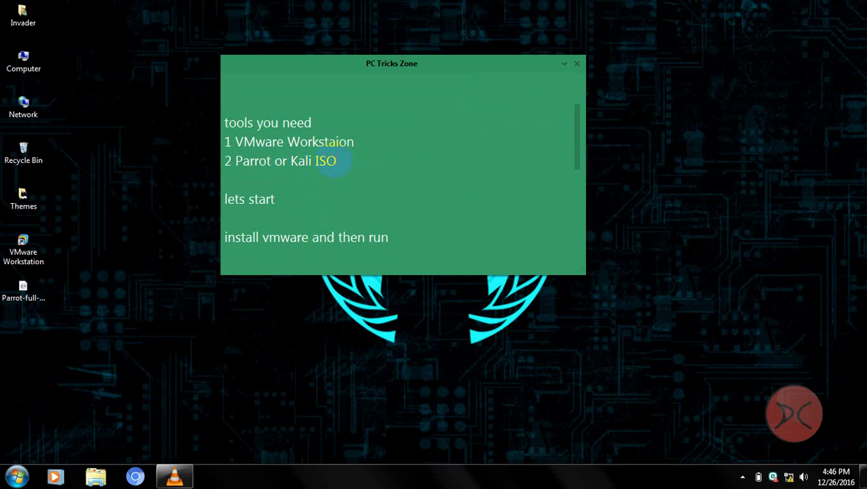
{"action": "left_click_drag", "start_coordinate": [336, 163], "coordinate": [159, 97]}
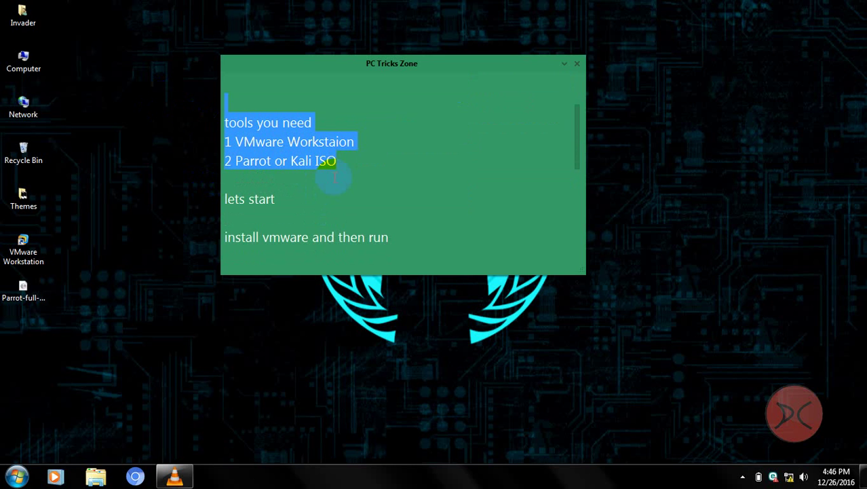
{"action": "left_click", "coordinate": [37, 249]}
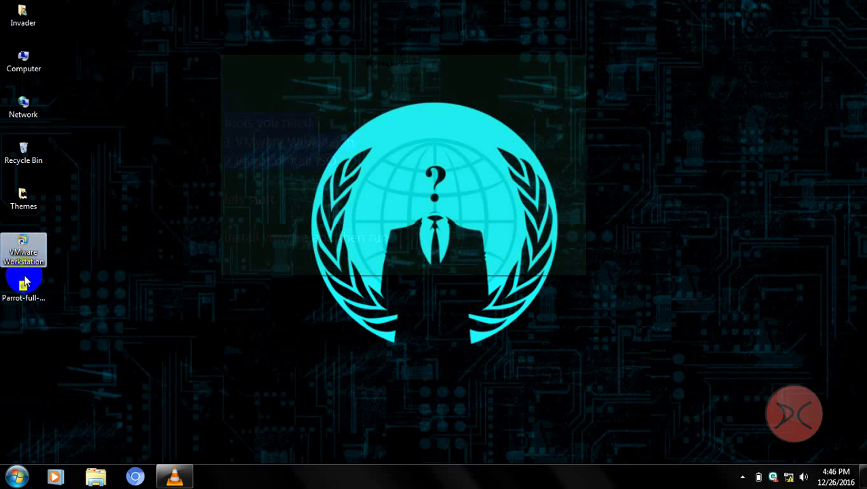
{"action": "left_click", "coordinate": [24, 281]}
{"action": "left_click", "coordinate": [265, 171]}
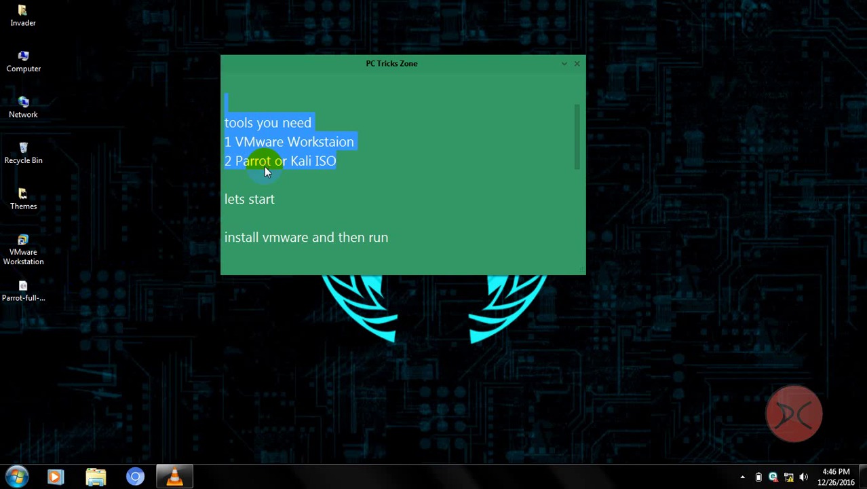
{"action": "left_click_drag", "start_coordinate": [275, 200], "coordinate": [209, 178]}
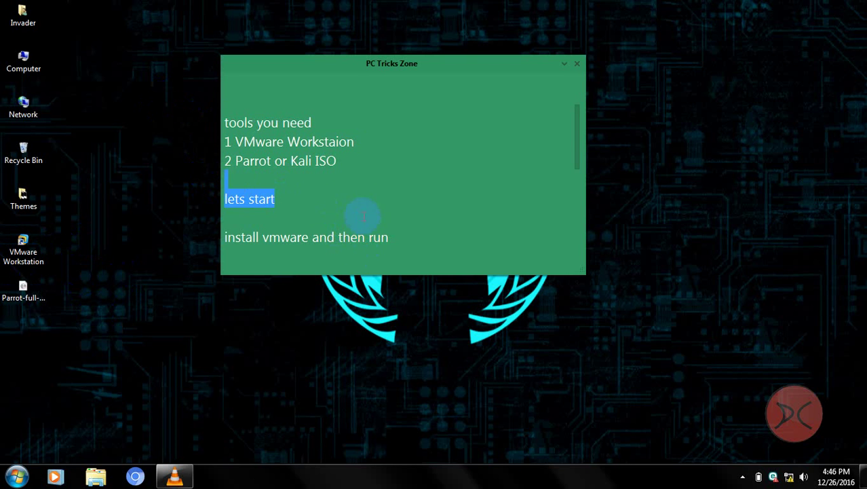
{"action": "left_click", "coordinate": [348, 199]}
{"action": "scroll", "coordinate": [349, 199], "scroll_direction": "down", "scroll_amount": 1}
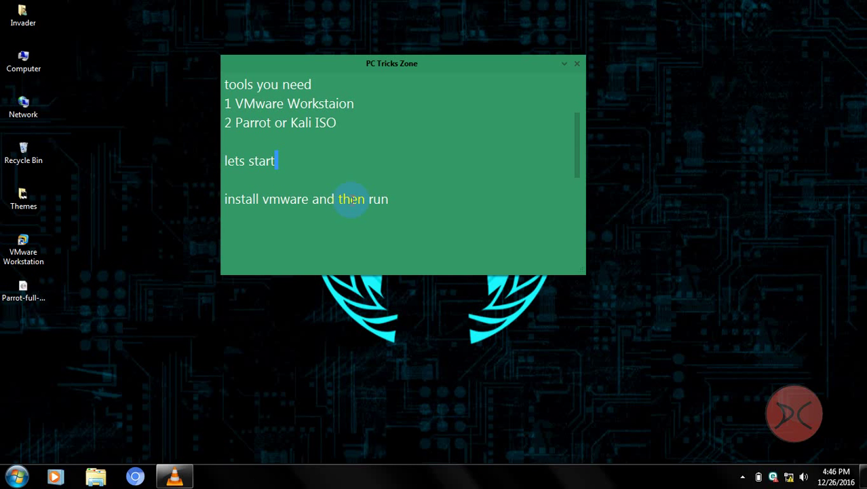
{"action": "left_click_drag", "start_coordinate": [402, 202], "coordinate": [197, 207]}
- Add the lines "i have already installed vmware" and "now run it" below the install instruction in the note
{"action": "left_click", "coordinate": [234, 221]}
{"action": "type", "text": "i have alrea"}
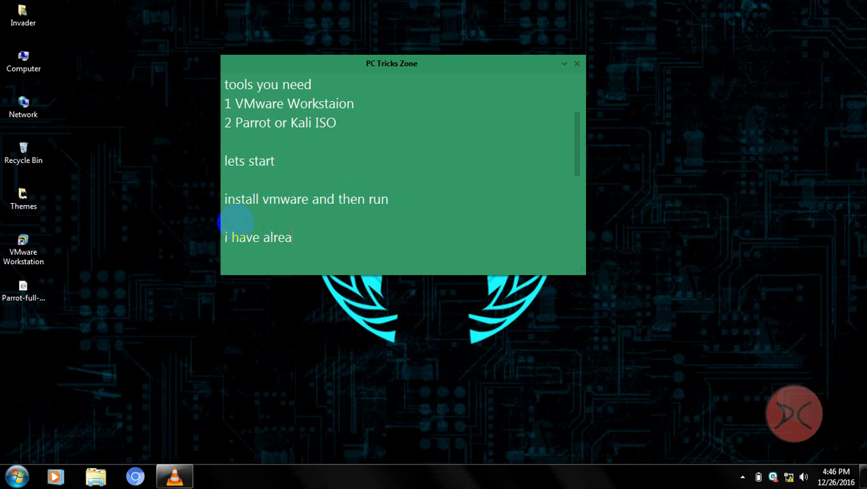
{"action": "type", "text": "dy installed "}
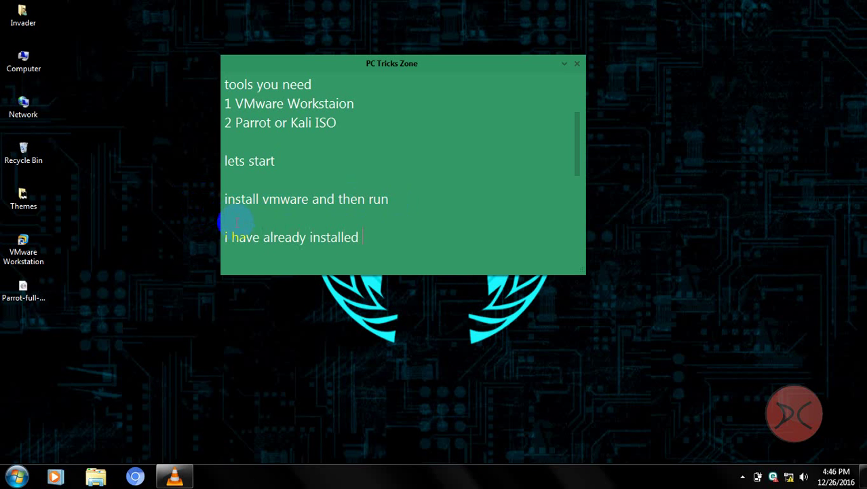
{"action": "type", "text": "vmware"}
{"action": "key", "text": "Return"}
{"action": "key", "text": "Return"}
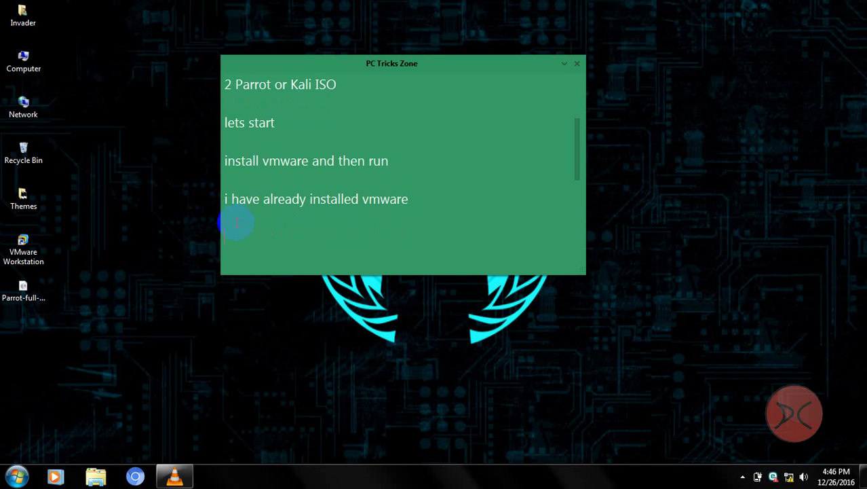
{"action": "type", "text": "now run it"}
{"action": "scroll", "coordinate": [237, 224], "scroll_direction": "down", "scroll_amount": 1}
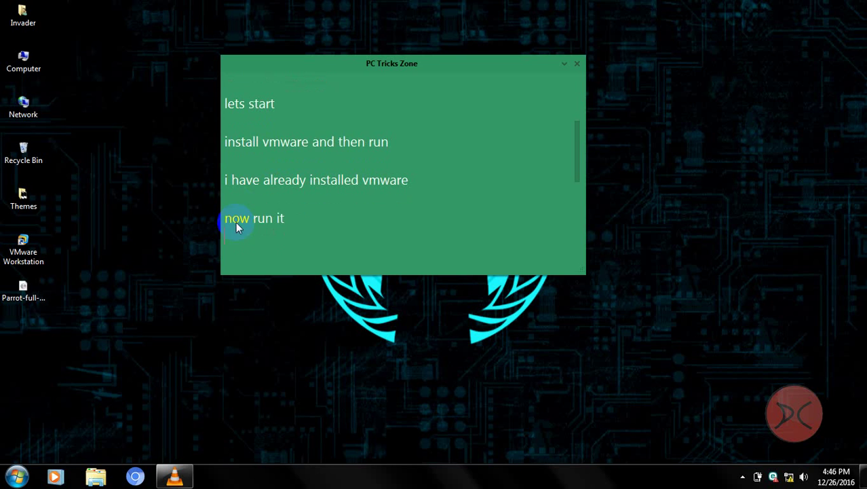
- Launch VMware Workstation from the desktop, shift the note aside and maximize the VMware window
{"action": "double_click", "coordinate": [18, 261]}
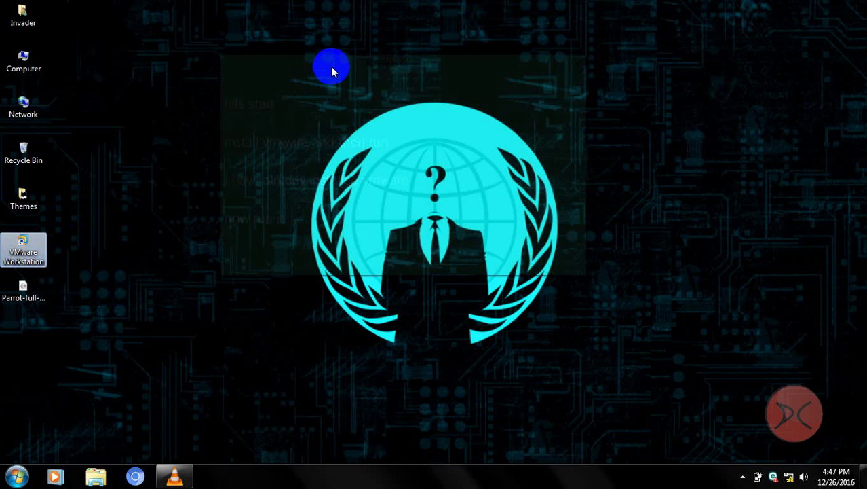
{"action": "left_click_drag", "start_coordinate": [331, 70], "coordinate": [458, 106]}
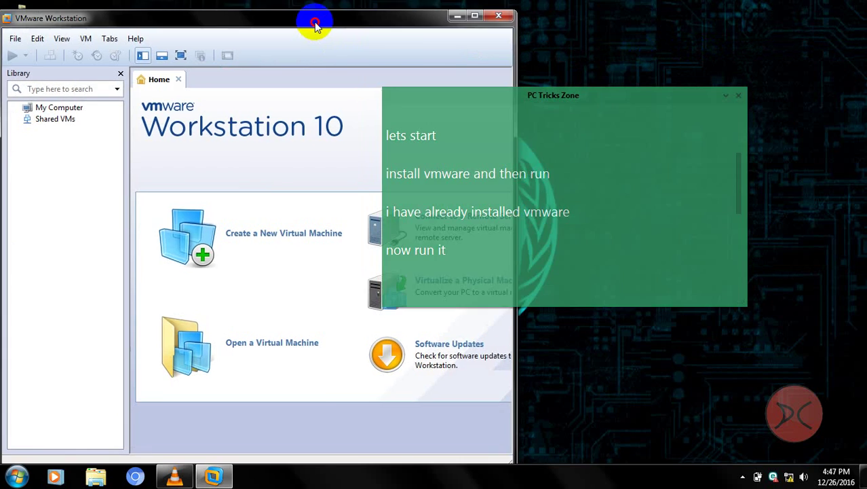
{"action": "double_click", "coordinate": [312, 15]}
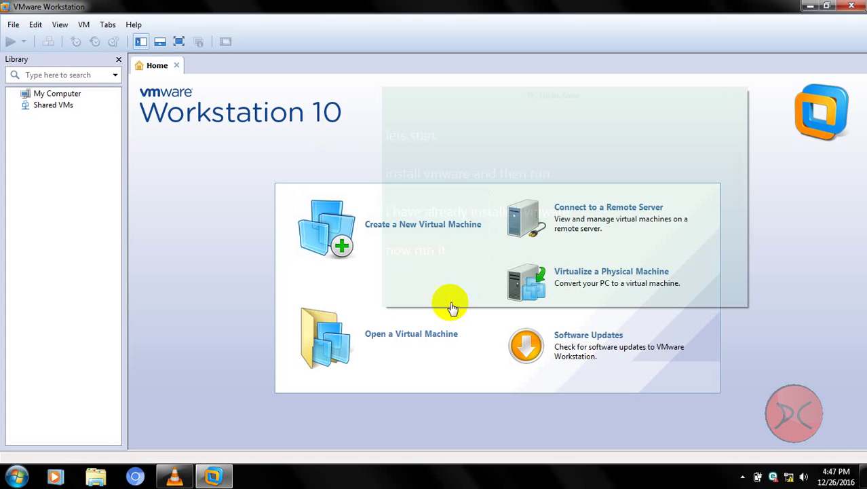
- Add the line "now we will create a new virtual machine for our linux" to the note
{"action": "left_click", "coordinate": [532, 259]}
{"action": "key", "text": "Return"}
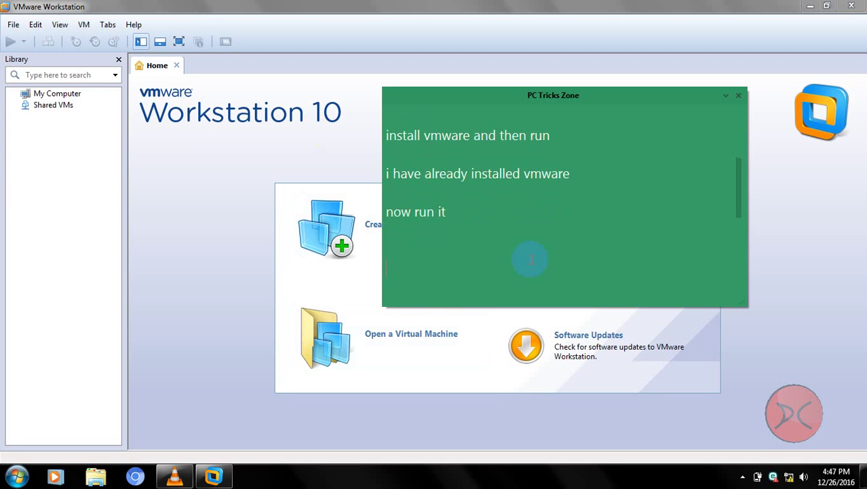
{"action": "type", "text": "no w we will c"}
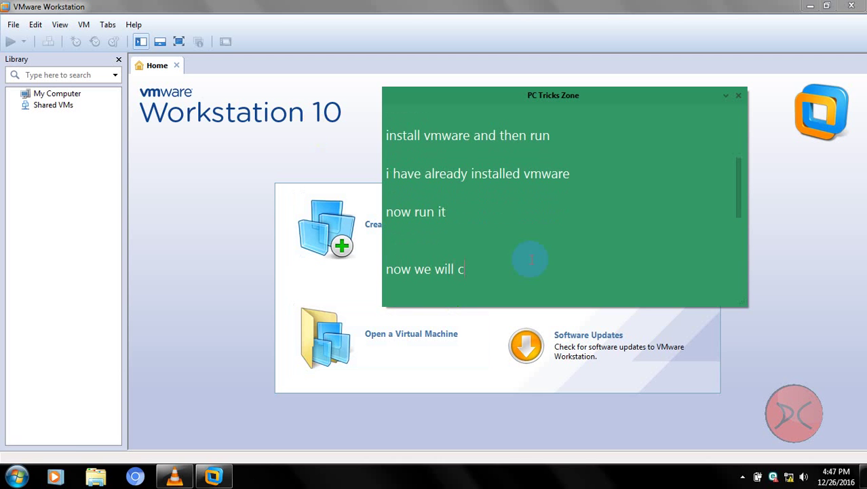
{"action": "type", "text": "reate a new virtual"}
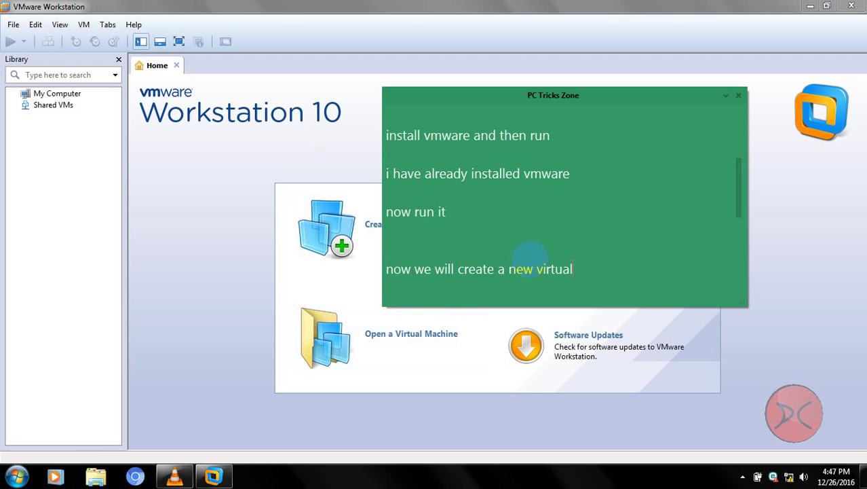
{"action": "type", "text": " machina"}
{"action": "type", "text": "for"}
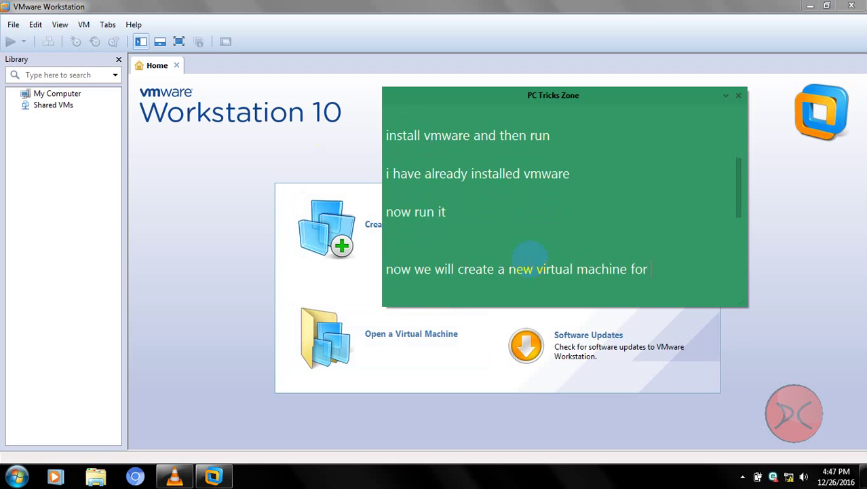
{"action": "type", "text": " our linux"}
{"action": "key", "text": "Return"}
{"action": "key", "text": "Return"}
{"action": "key", "text": "Return"}
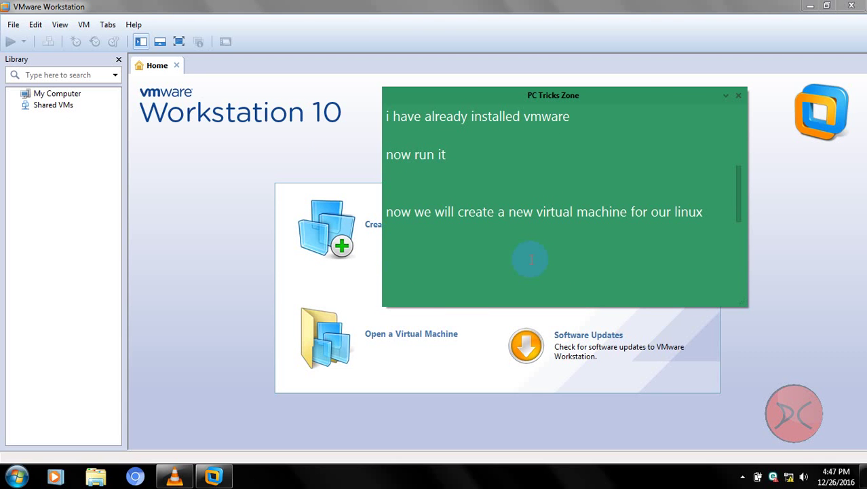
- Write "both parrot and kali are almost same to install" as a further line in the note
{"action": "type", "text": "both parrot and kali"}
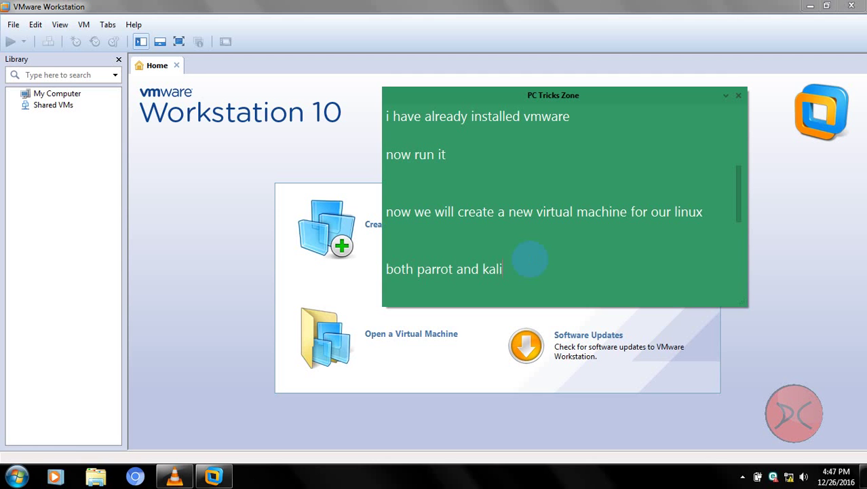
{"action": "type", "text": " are almost same"}
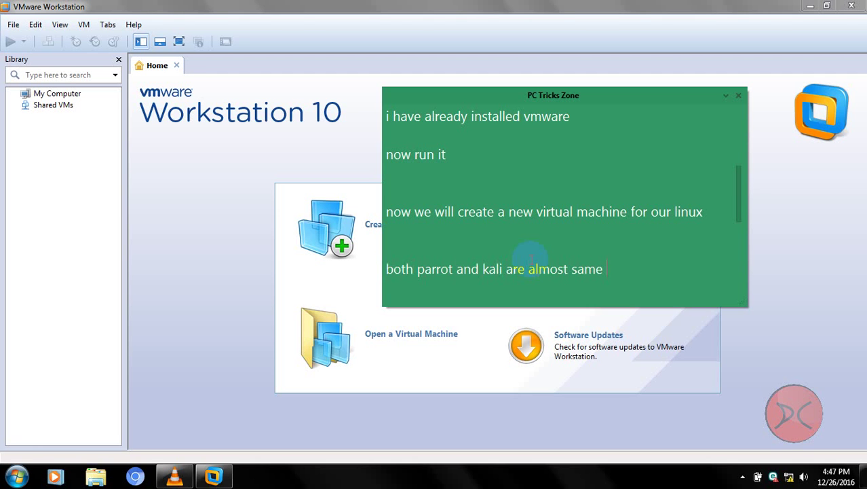
{"action": "type", "text": " to install"}
{"action": "key", "text": "Return"}
{"action": "key", "text": "Return"}
- Add the line "i will use gui installer" to the note, followed by blank lines
{"action": "type", "text": "i wi"}
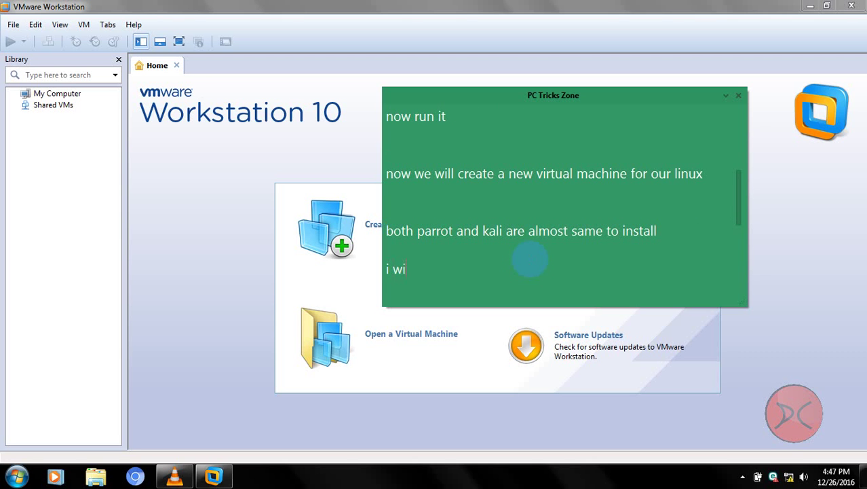
{"action": "type", "text": "ll use gui insta"}
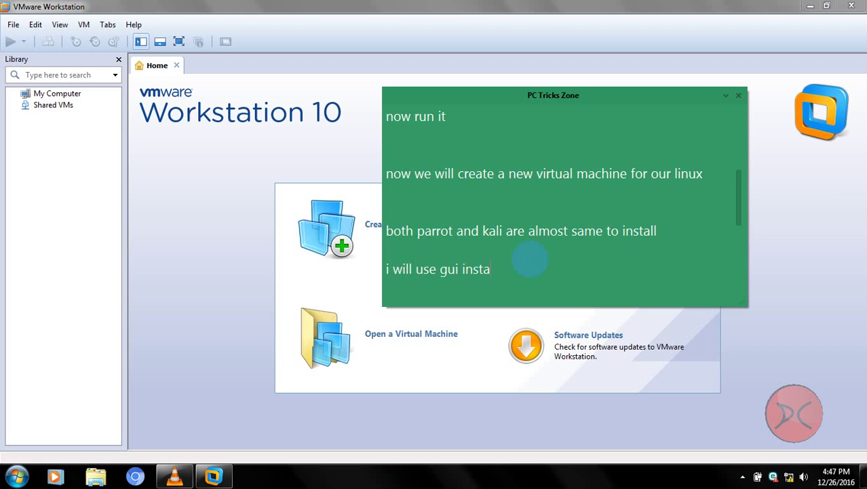
{"action": "type", "text": "ller"}
{"action": "key", "text": "Return"}
{"action": "key", "text": "Return"}
{"action": "key", "text": "Return"}
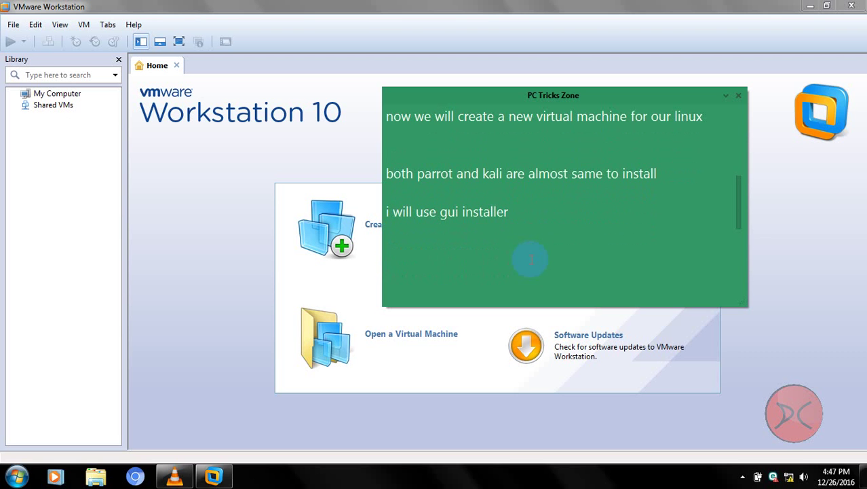
- Write "and i willb use parrot sec os" as the next line of the note
{"action": "type", "text": "and i wiillb use "}
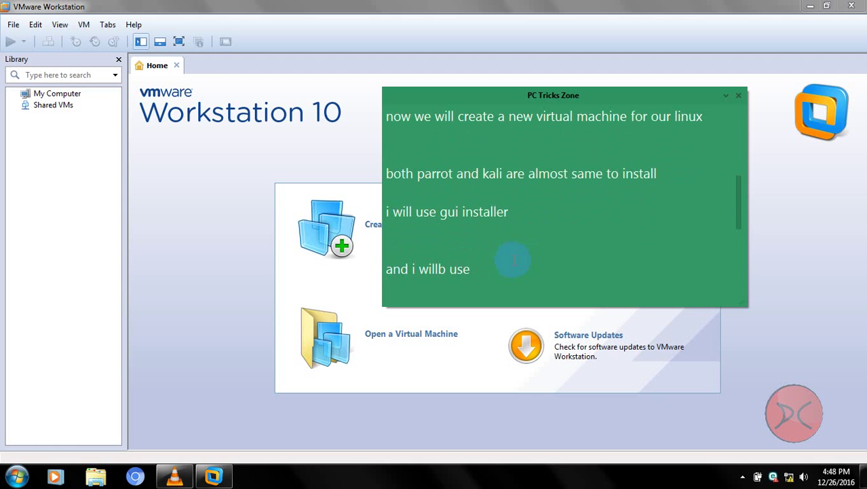
{"action": "type", "text": "k"}
{"action": "key", "text": "BackSpace"}
{"action": "type", "text": "parrot sec os"}
{"action": "scroll", "coordinate": [514, 257], "scroll_direction": "down", "scroll_amount": 3}
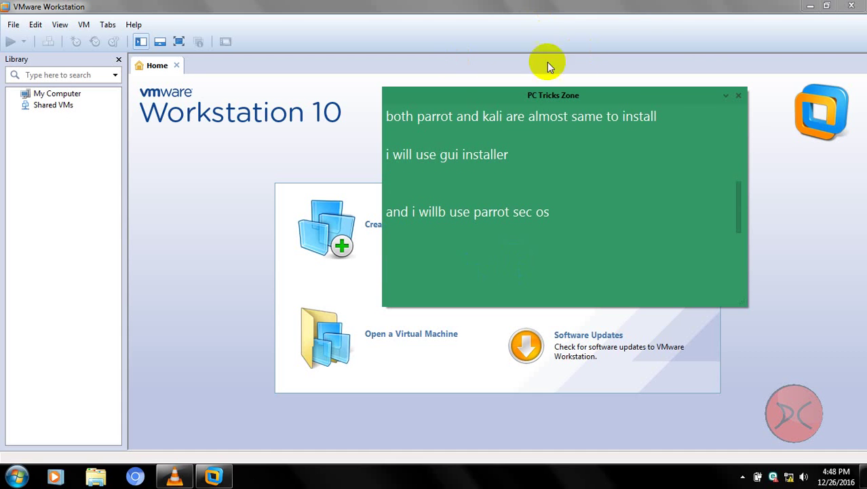
- Move the note off the virtual machine creation link and add the line "lets create a new vm"
{"action": "left_click_drag", "start_coordinate": [494, 94], "coordinate": [535, 77]}
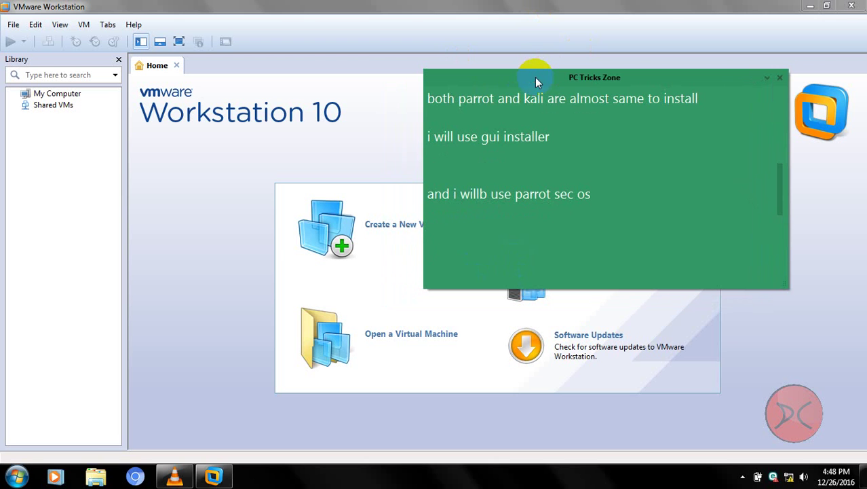
{"action": "type", "text": "lets create"}
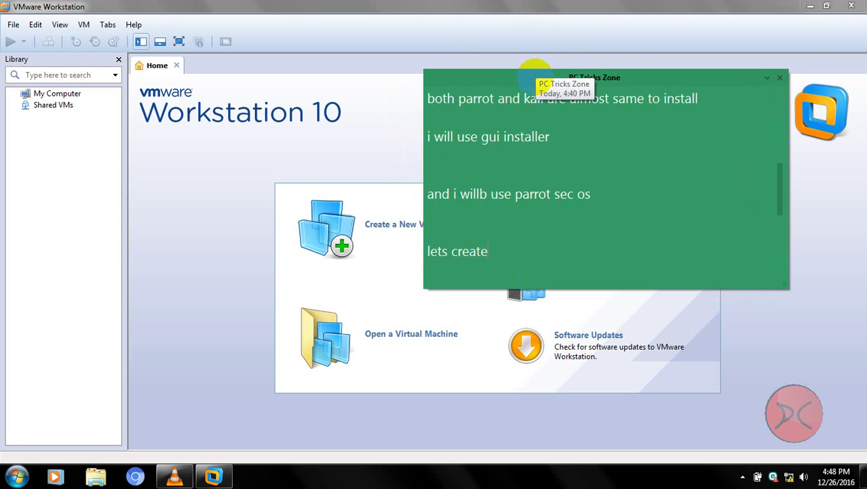
{"action": "type", "text": " a new vm"}
- Start a new virtual machine with the Typical configuration and move the wizard clear of the note
{"action": "left_click", "coordinate": [14, 25]}
{"action": "left_click", "coordinate": [20, 42]}
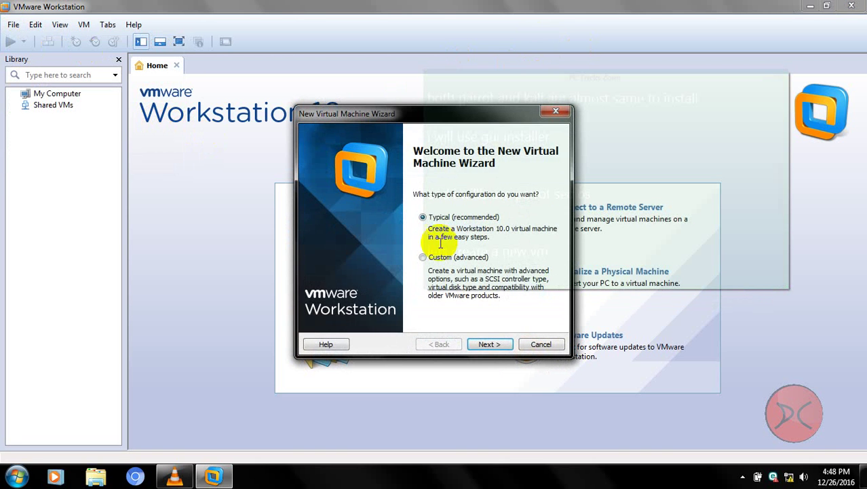
{"action": "left_click", "coordinate": [486, 343]}
{"action": "left_click_drag", "start_coordinate": [340, 118], "coordinate": [99, 82]}
- Set the installer disc image to Parrot-full-1.9_i386.iso from the Desktop
{"action": "left_click", "coordinate": [111, 208]}
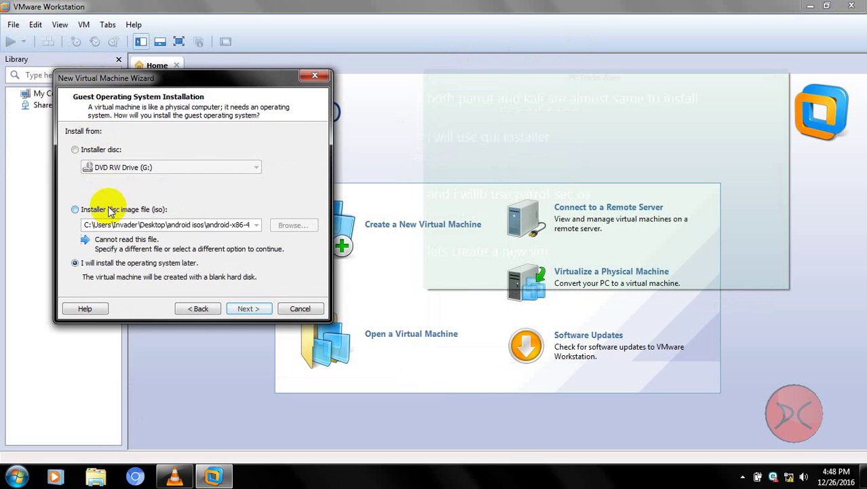
{"action": "left_click", "coordinate": [293, 225]}
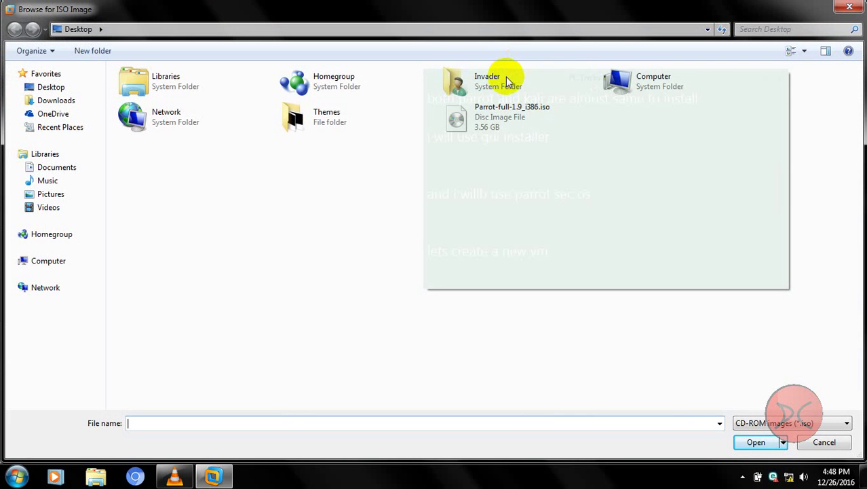
{"action": "mouse_move", "coordinate": [633, 188]}
{"action": "left_click", "coordinate": [468, 119]}
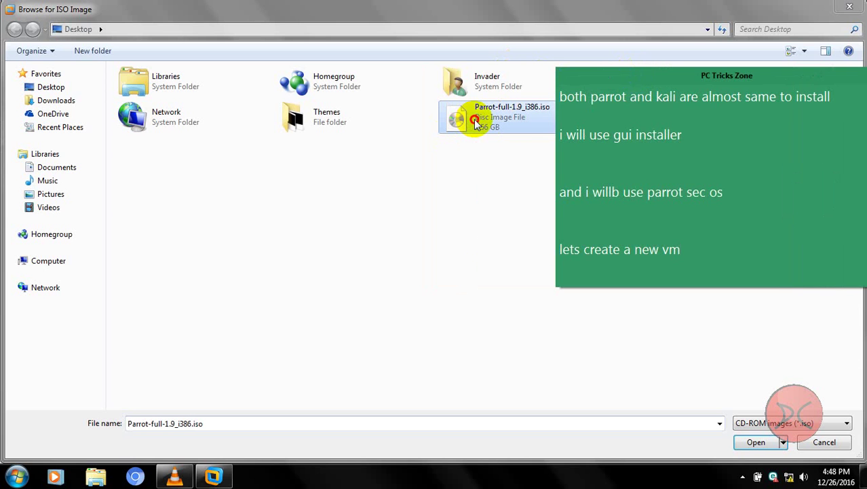
{"action": "double_click", "coordinate": [459, 129]}
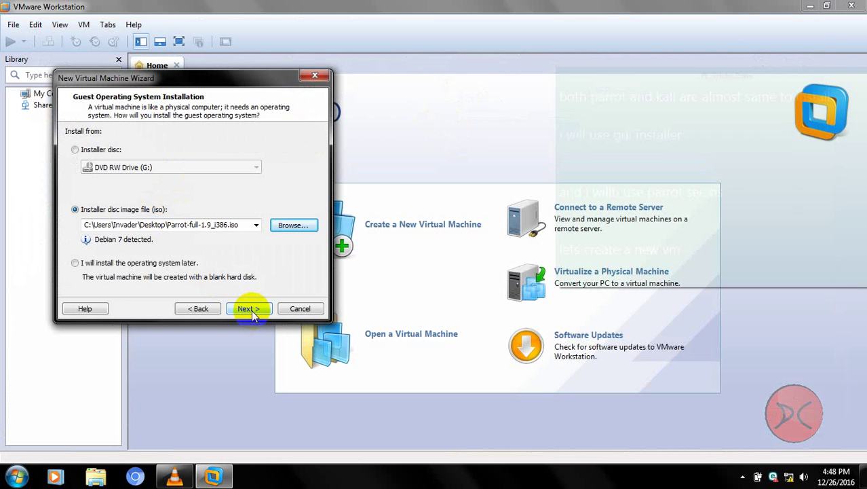
- Name the virtual machine "Parrot os" and start choosing its storage location among the computer's local disks
{"action": "left_click", "coordinate": [248, 308]}
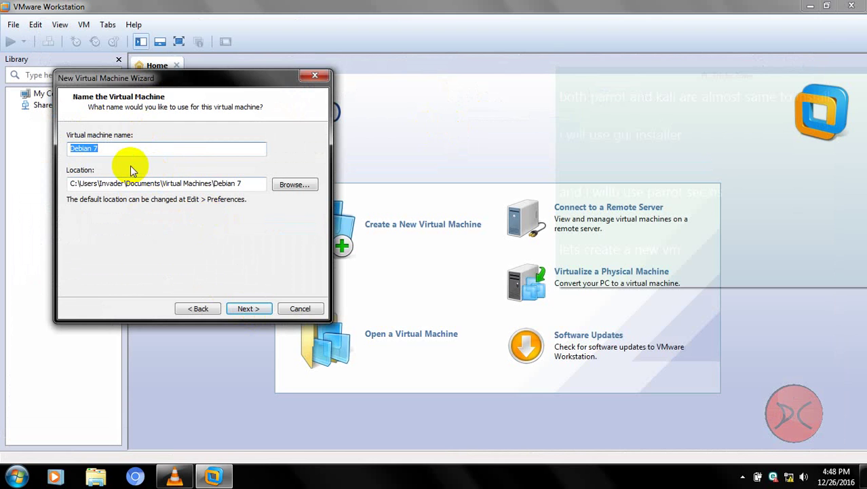
{"action": "type", "text": "Parrot os"}
{"action": "left_click", "coordinate": [307, 185]}
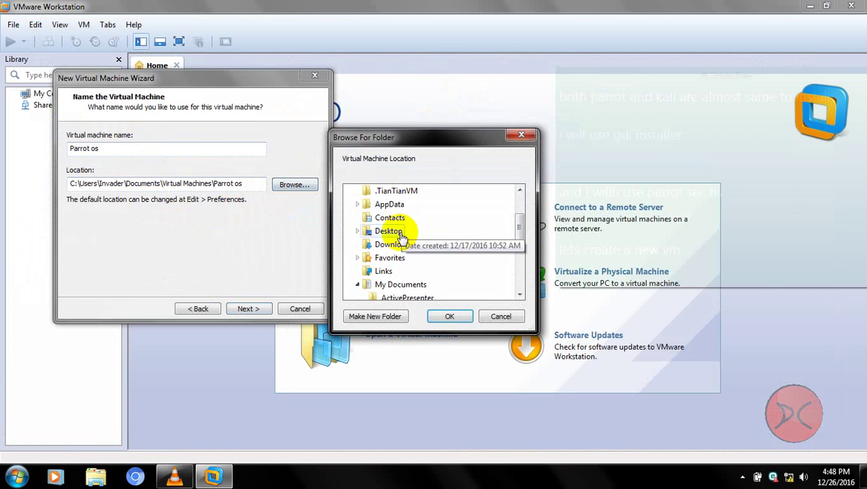
{"action": "left_click_drag", "start_coordinate": [520, 229], "coordinate": [520, 157]}
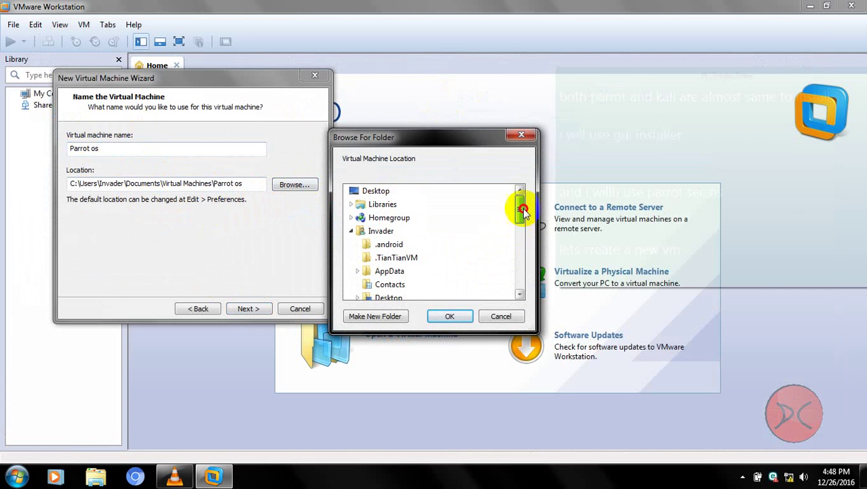
{"action": "left_click", "coordinate": [351, 232]}
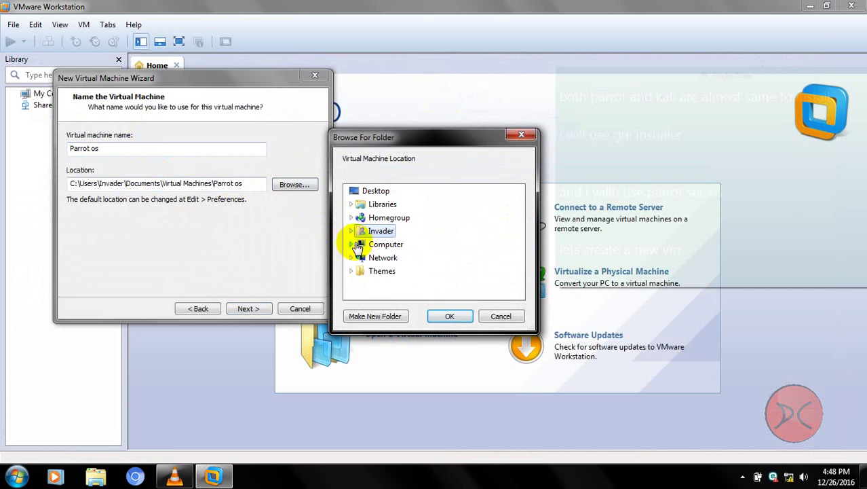
{"action": "double_click", "coordinate": [359, 246]}
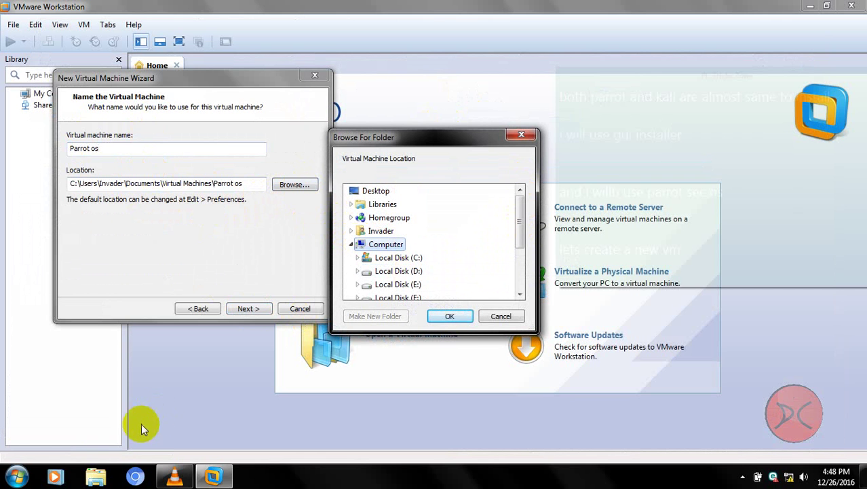
- Switch to Windows Explorer, maximize its window and examine the computer's drives
{"action": "left_click", "coordinate": [97, 477]}
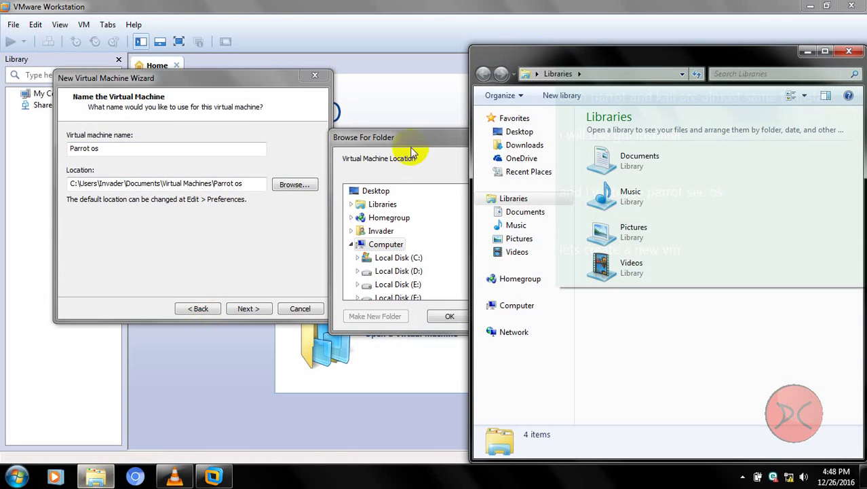
{"action": "left_click_drag", "start_coordinate": [536, 58], "coordinate": [196, 197]}
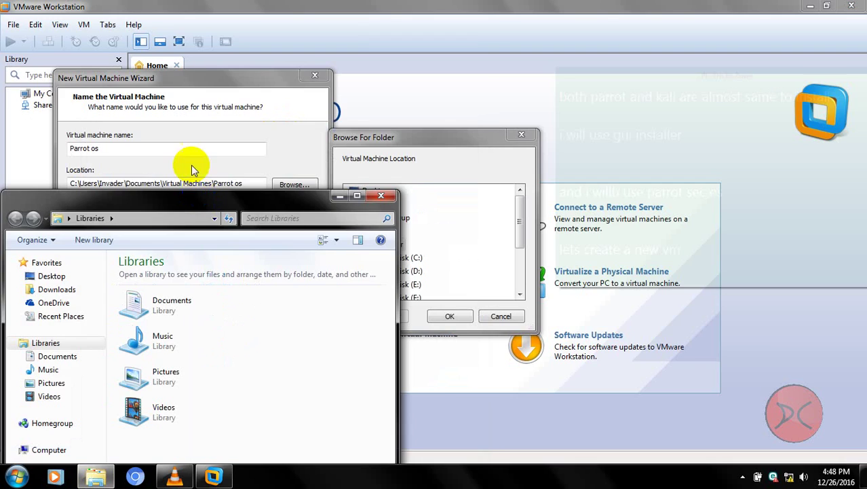
{"action": "double_click", "coordinate": [207, 206]}
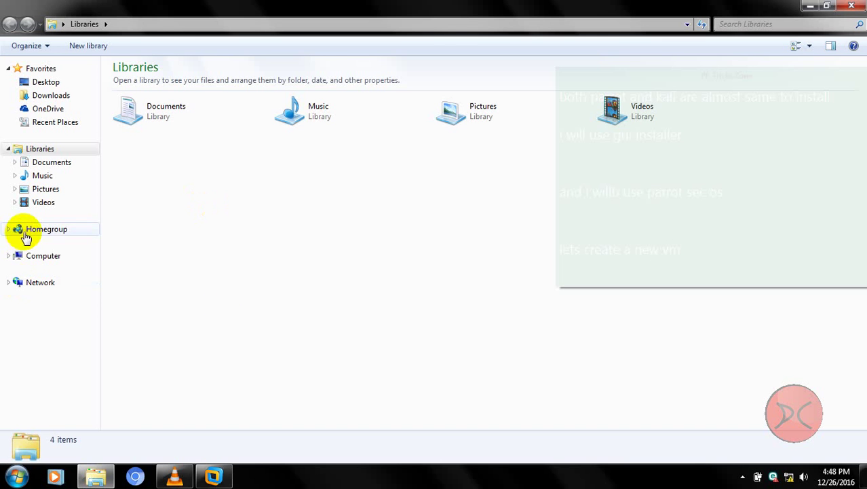
{"action": "left_click", "coordinate": [29, 255]}
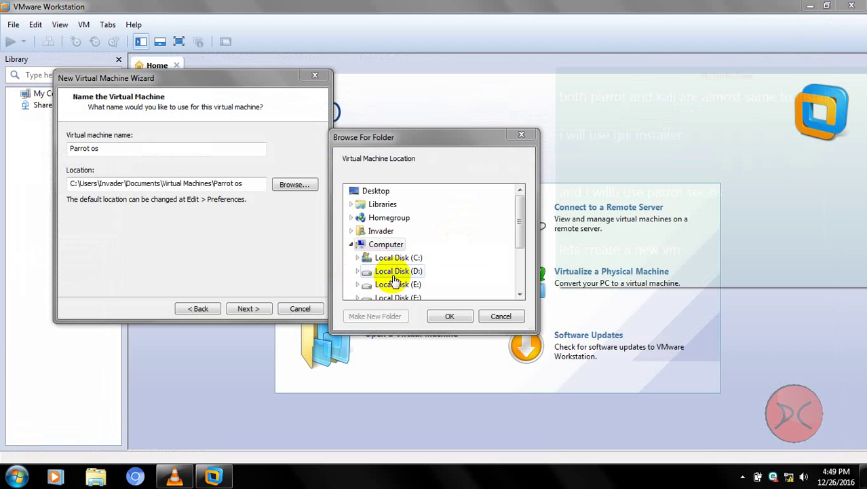
- Create a folder named "vm" on Local Disk (D:) with a subfolder named "parrot"
{"action": "left_click", "coordinate": [395, 272]}
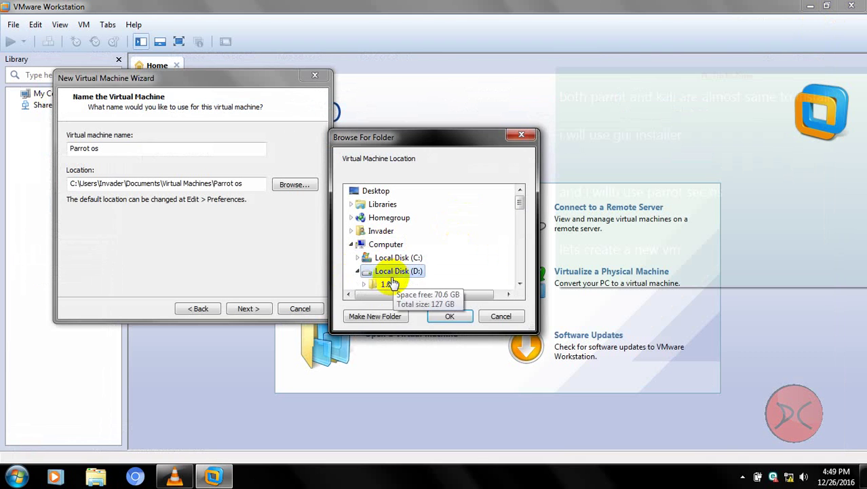
{"action": "left_click", "coordinate": [375, 316]}
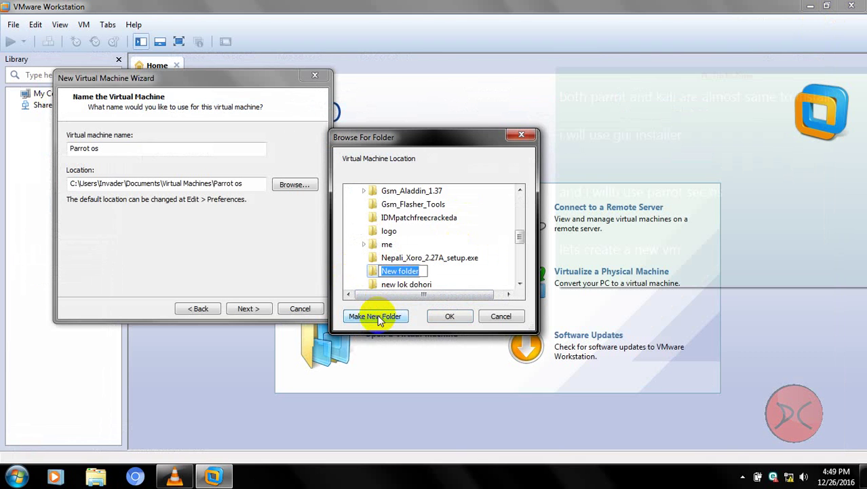
{"action": "type", "text": "vm"}
{"action": "key", "text": "Return"}
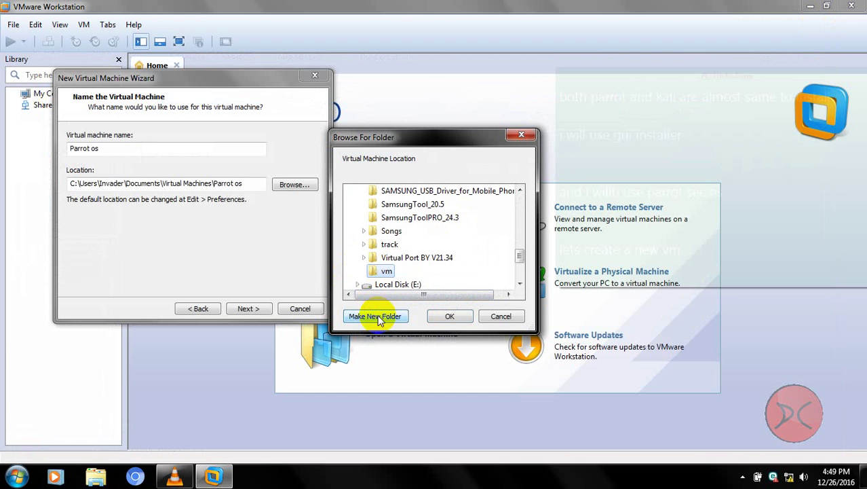
{"action": "left_click", "coordinate": [379, 319]}
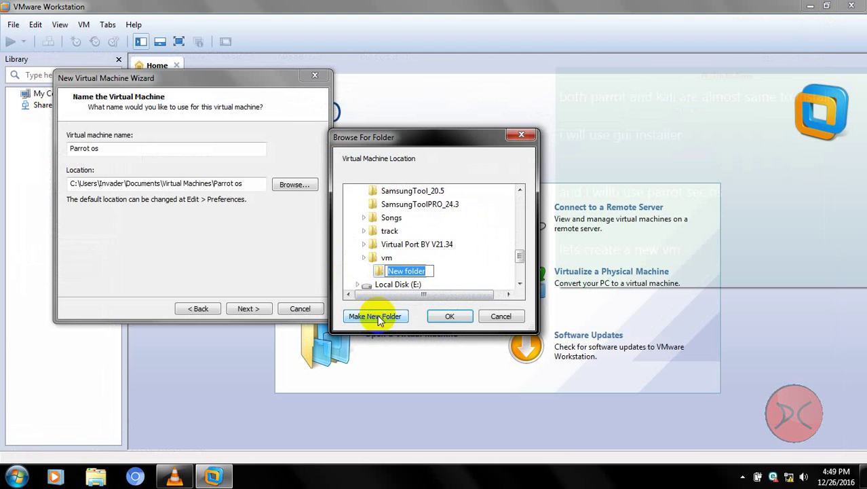
{"action": "type", "text": "parrot"}
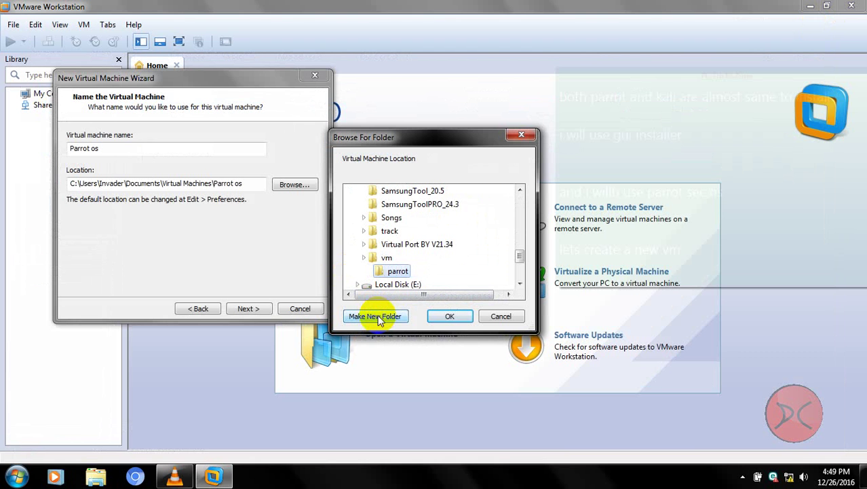
- Use D:\vm\parrot as the virtual machine's location and accept a 20 GB disk split into multiple files
{"action": "left_click", "coordinate": [444, 316]}
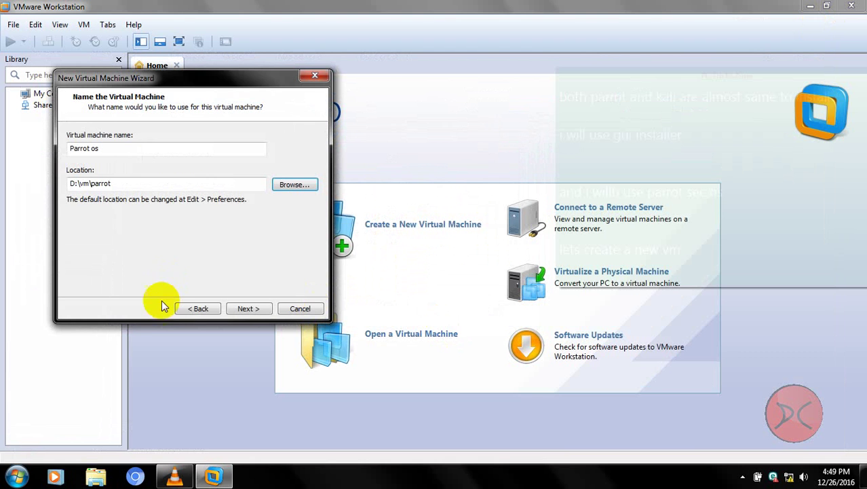
{"action": "left_click", "coordinate": [249, 308]}
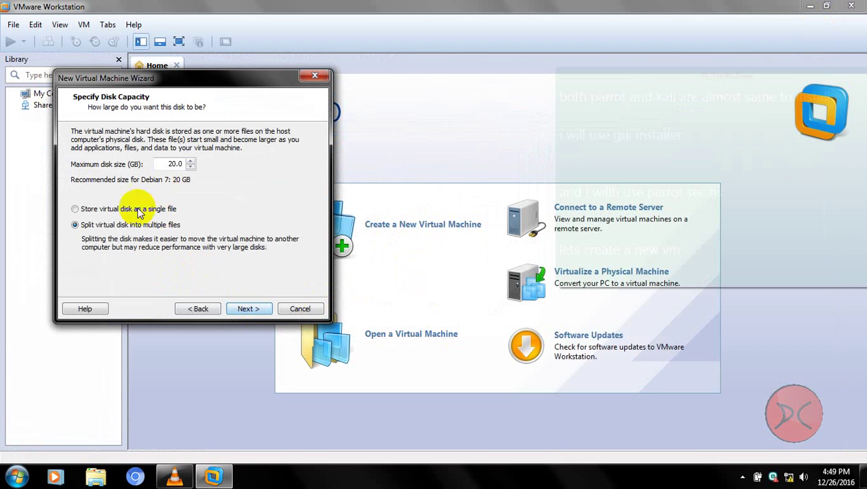
{"action": "left_click", "coordinate": [249, 311]}
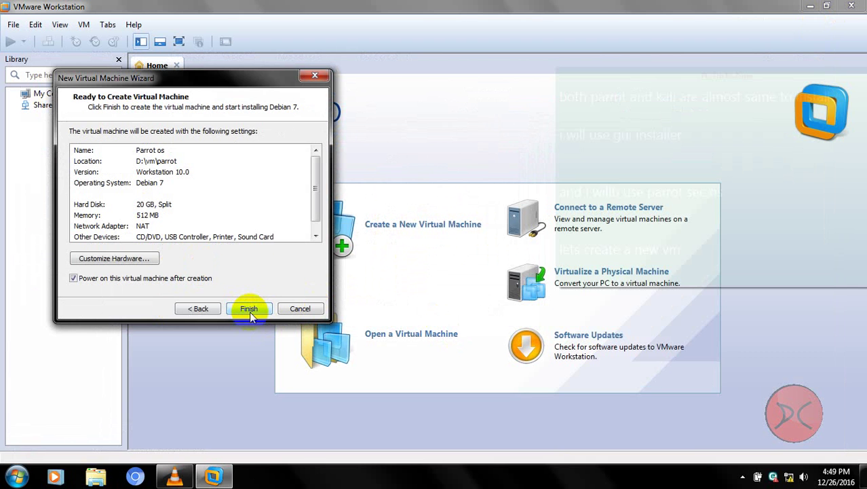
- Add the line "now customize your hardware settings" to the end of the note
{"action": "left_click", "coordinate": [602, 249]}
{"action": "left_click", "coordinate": [718, 248]}
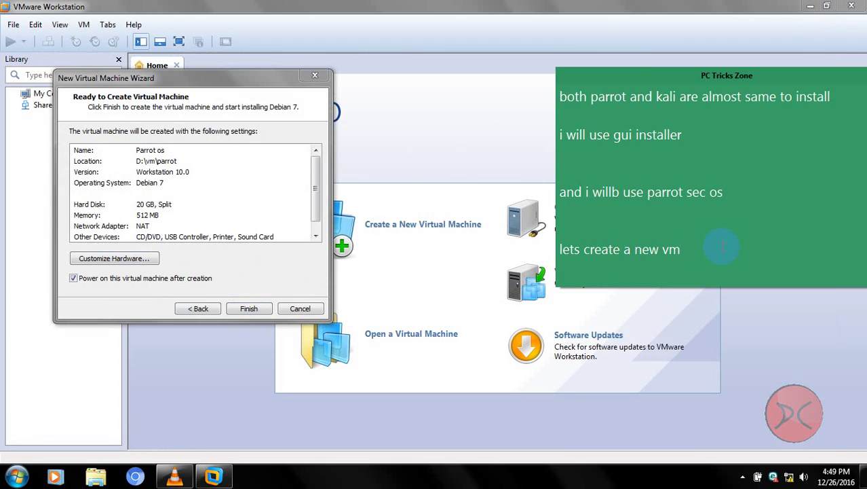
{"action": "key", "text": "Return"}
{"action": "type", "text": "now "}
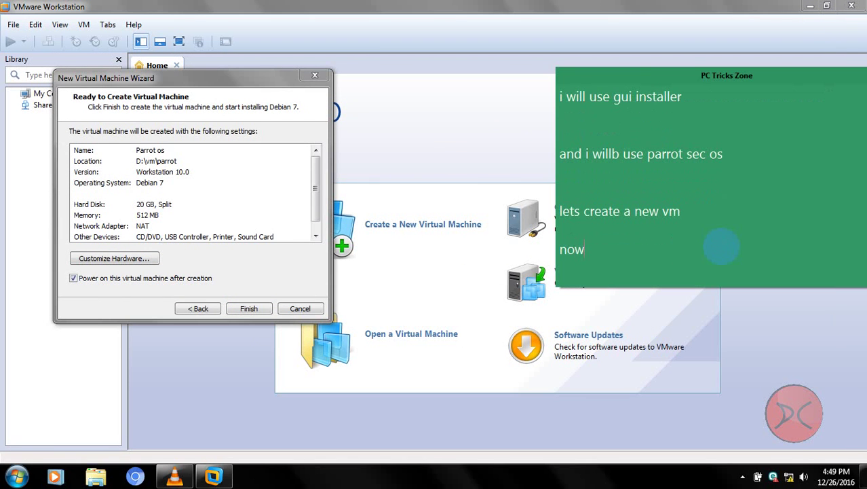
{"action": "type", "text": "customize yourhardw"}
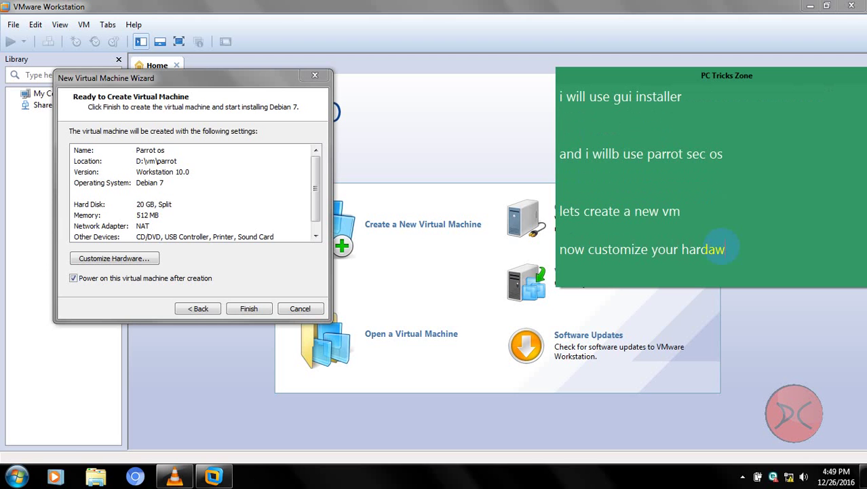
{"action": "key", "text": "BackSpace"}
{"action": "type", "text": "a"}
{"action": "key", "text": "BackSpace"}
{"action": "type", "text": "ware settings"}
{"action": "key", "text": "Return"}
{"action": "key", "text": "Return"}
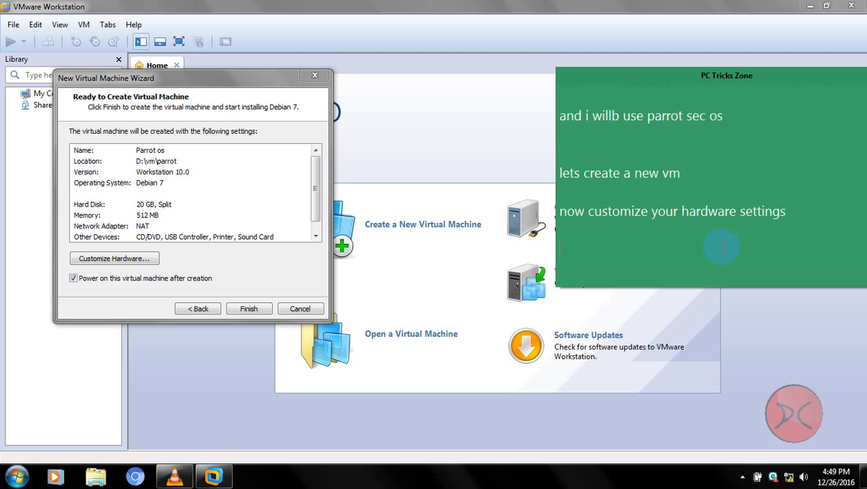
- Add the line "for better performance of our linux" to the note
{"action": "type", "text": "for better prer"}
{"action": "key", "text": "BackSpace"}
{"action": "key", "text": "BackSpace"}
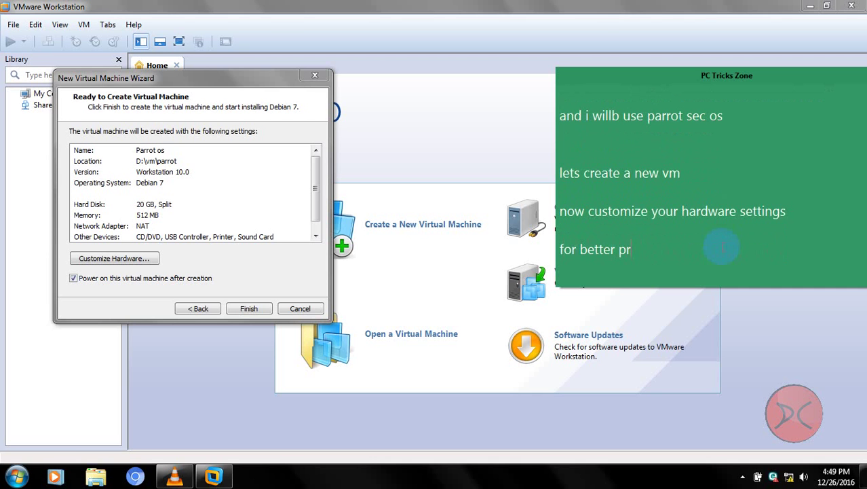
{"action": "key", "text": "BackSpace"}
{"action": "type", "text": "erformance of our li"}
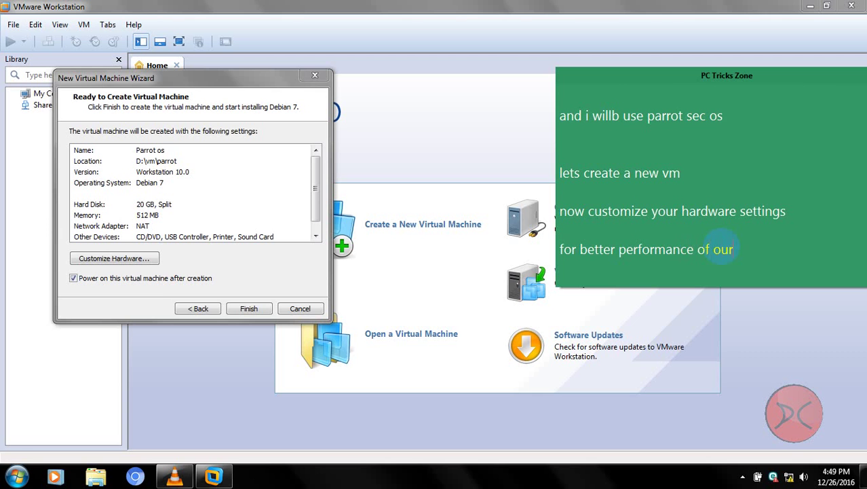
{"action": "type", "text": "nux"}
{"action": "key", "text": "Return"}
{"action": "key", "text": "Return"}
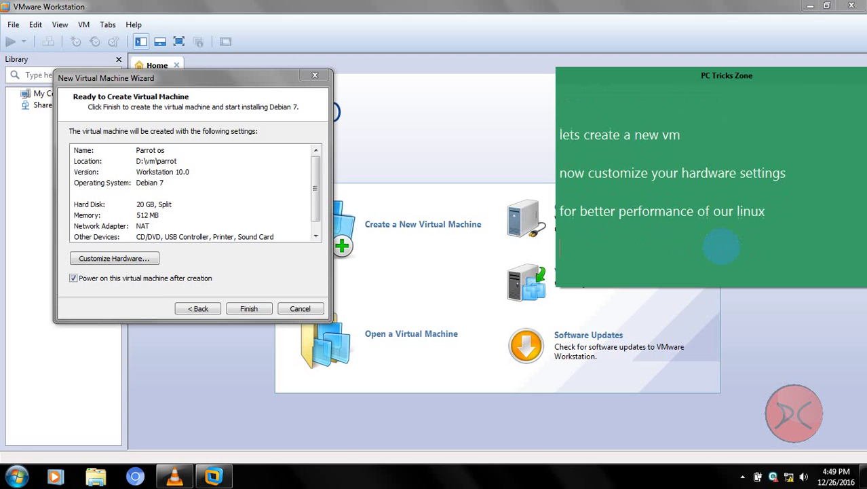
- Customize the virtual machine's hardware by setting its memory to 1024 MB
{"action": "left_click", "coordinate": [95, 262]}
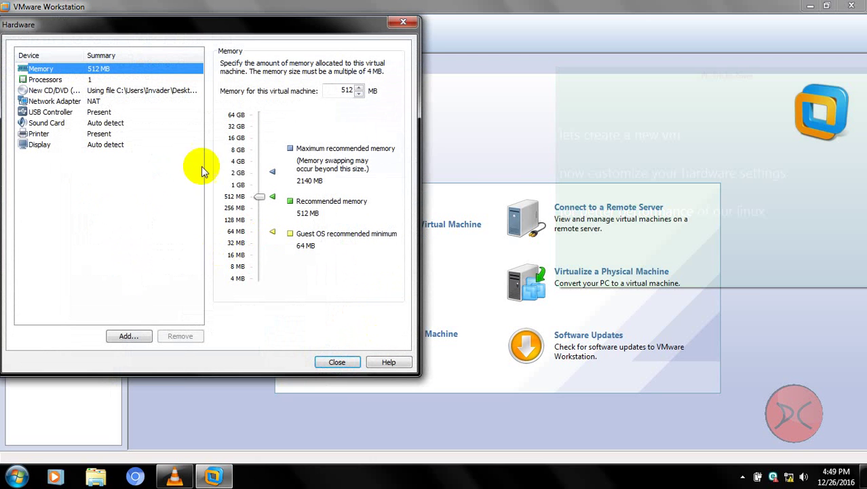
{"action": "left_click", "coordinate": [258, 186]}
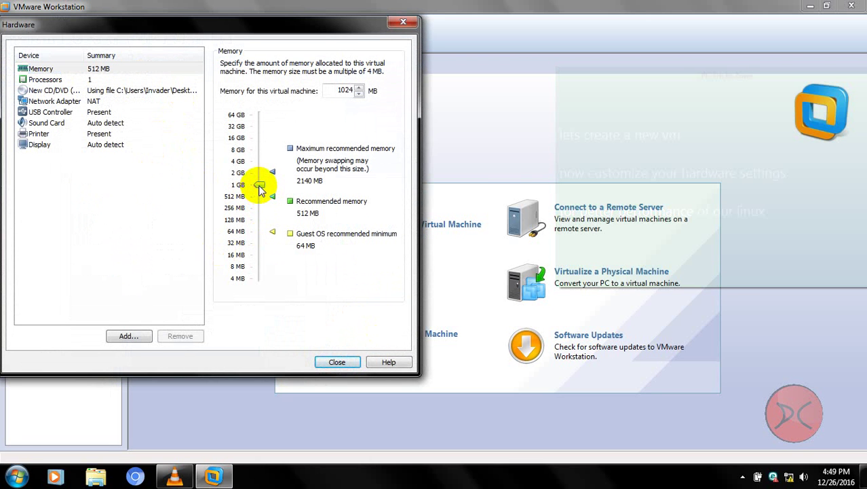
{"action": "left_click_drag", "start_coordinate": [259, 186], "coordinate": [258, 186]}
- Set the number of cores per processor to 2 and finish creating the virtual machine so it powers on
{"action": "left_click", "coordinate": [116, 79]}
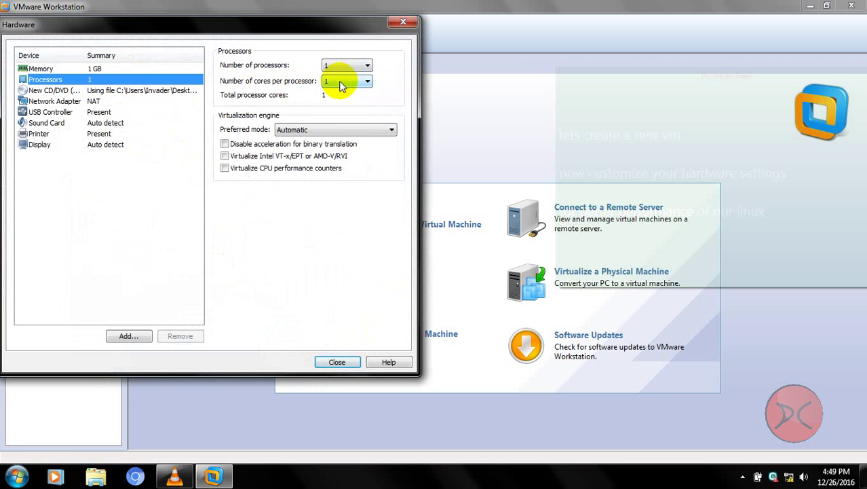
{"action": "left_click", "coordinate": [339, 82]}
{"action": "left_click", "coordinate": [341, 103]}
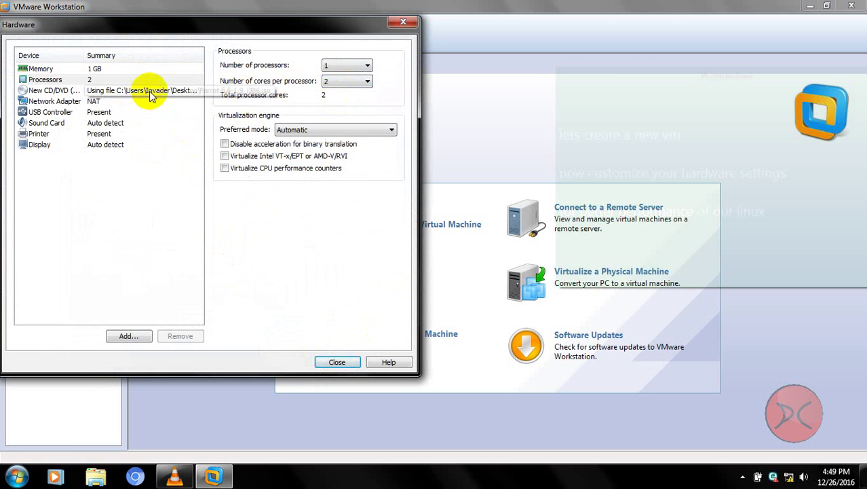
{"action": "left_click", "coordinate": [333, 363]}
{"action": "left_click", "coordinate": [241, 308]}
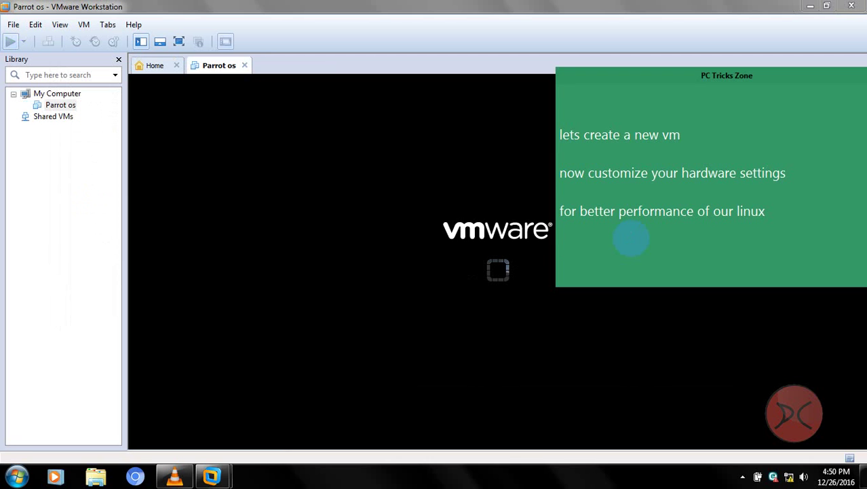
- Write "now our linux will boot up," as the next line of the note
{"action": "type", "text": "now our linux will boot u"}
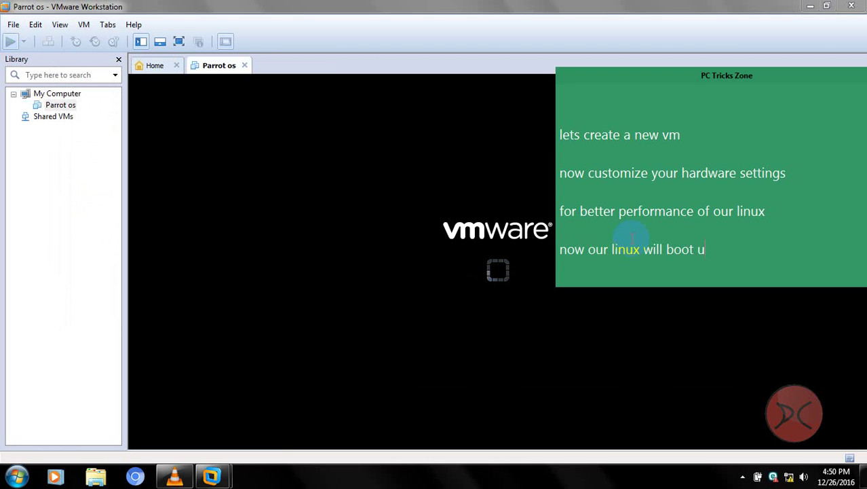
{"action": "type", "text": "p,"}
{"action": "key", "text": "Return"}
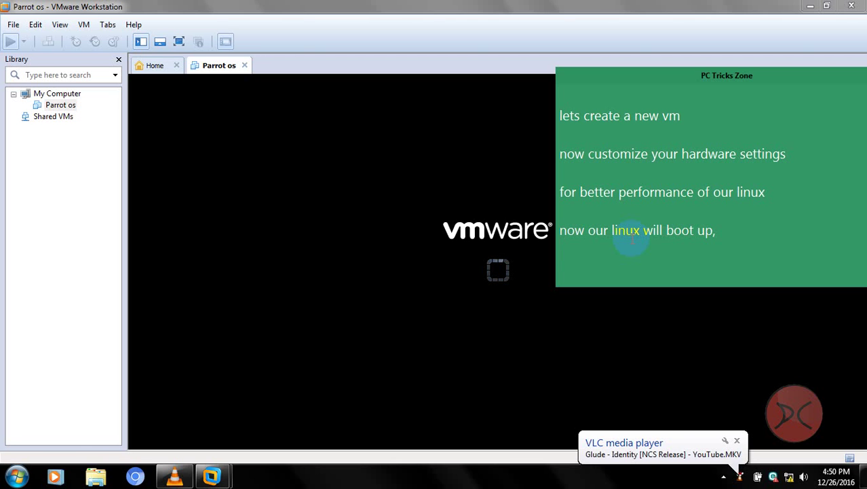
- Add the line "this lag only happens with my laptop" to the note
{"action": "type", "text": "this"}
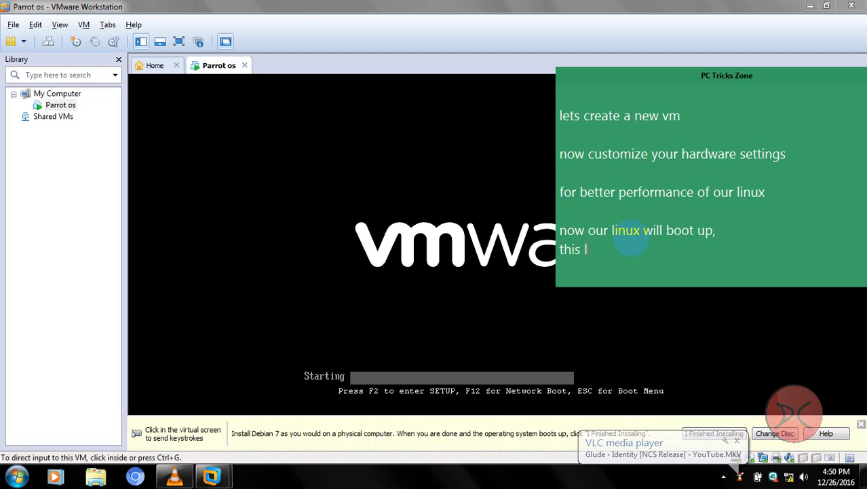
{"action": "type", "text": " lag on"}
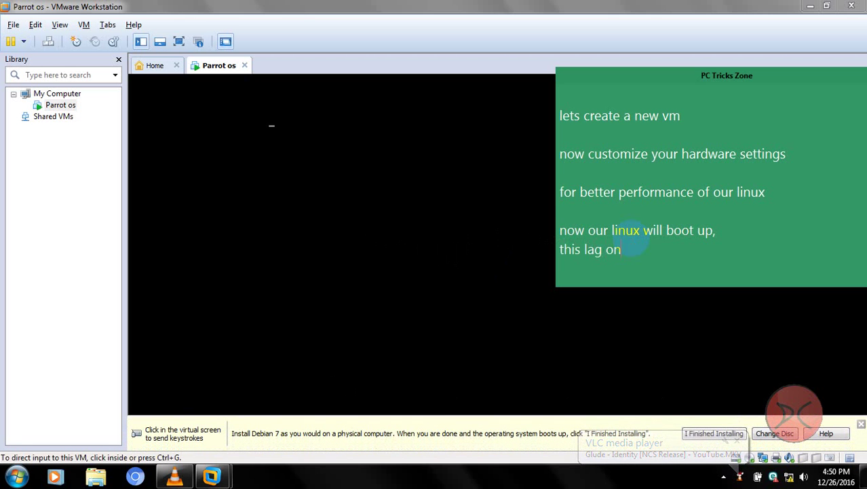
{"action": "type", "text": "ly happ"}
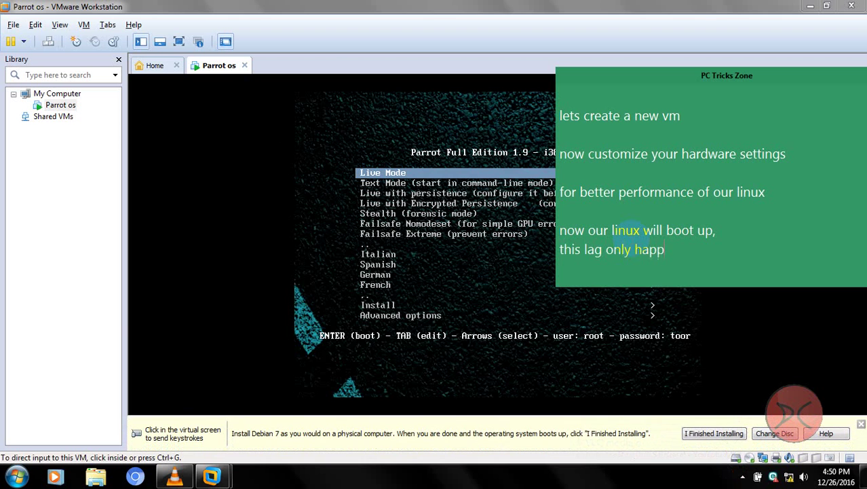
{"action": "type", "text": "ens with my laptop"}
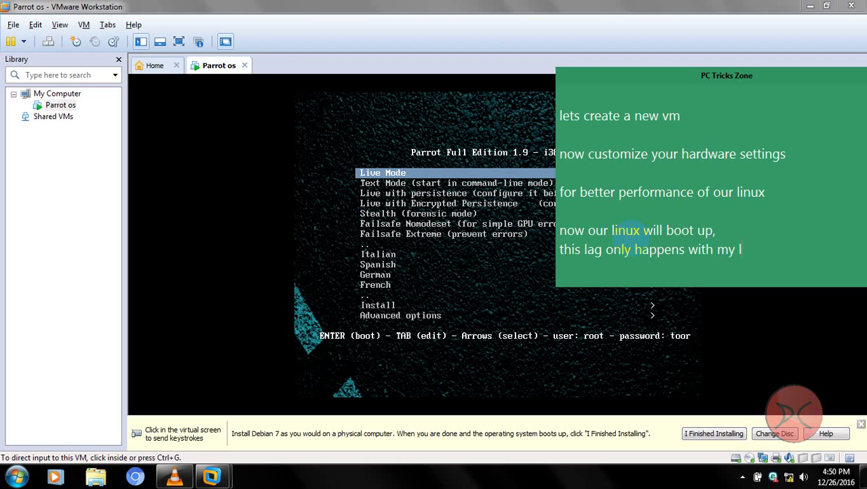
- Move the note slightly higher on the screen and add the line "i dont know why" after a blank line
{"action": "key", "text": "Return"}
{"action": "key", "text": "Return"}
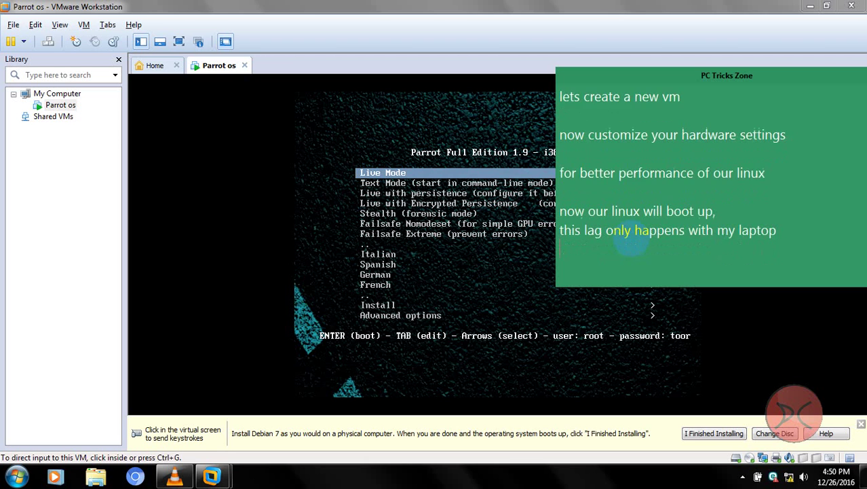
{"action": "left_click_drag", "start_coordinate": [612, 76], "coordinate": [583, 39]}
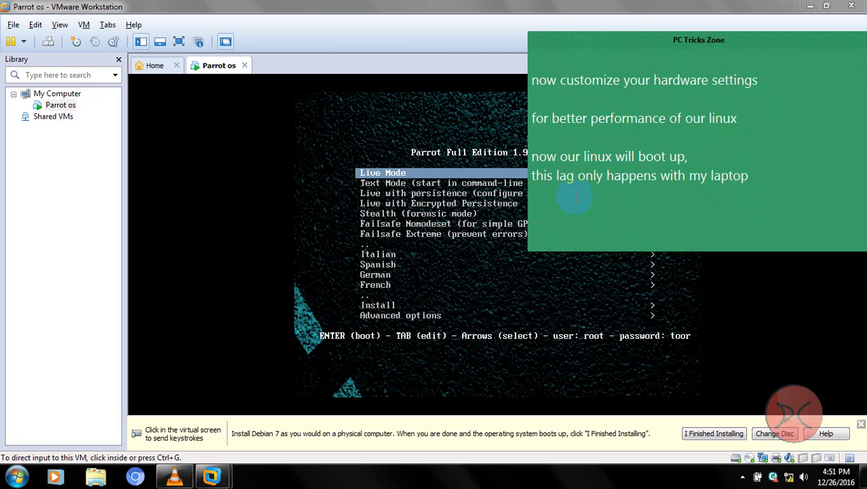
{"action": "type", "text": "i dont know why"}
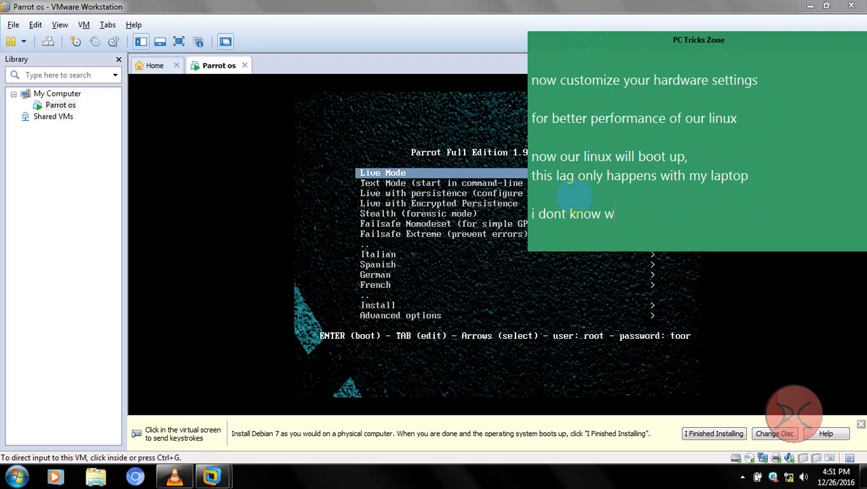
- Add the line "ok now lets install" to the note, separated by a blank line
{"action": "key", "text": "Return"}
{"action": "key", "text": "Return"}
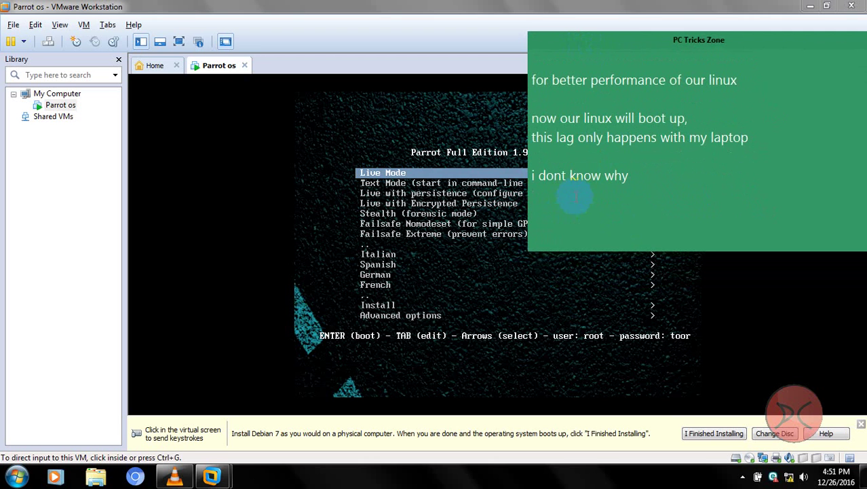
{"action": "type", "text": "ok  now lets install"}
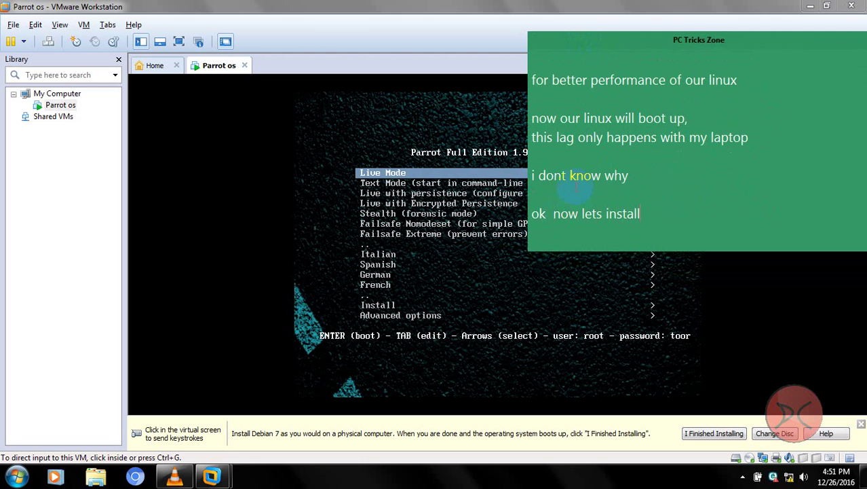
- Open the Install submenu from the Parrot boot menu in the virtual machine
{"action": "left_click", "coordinate": [390, 216]}
{"action": "key", "text": "Down"}
{"action": "key", "text": "Down"}
{"action": "key", "text": "Down"}
{"action": "key", "text": "Down"}
{"action": "key", "text": "Down"}
{"action": "key", "text": "Down"}
{"action": "key", "text": "Down"}
{"action": "key", "text": "Down"}
{"action": "key", "text": "Down"}
{"action": "key", "text": "Down"}
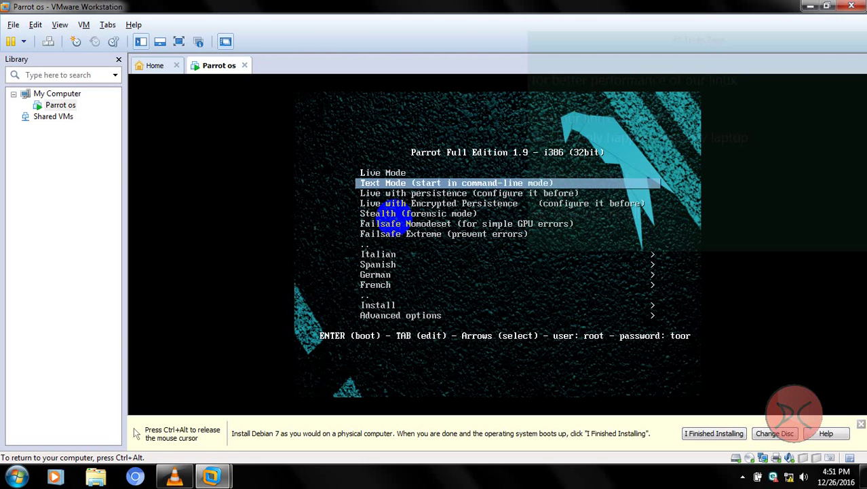
{"action": "key", "text": "Down"}
{"action": "key", "text": "Down"}
{"action": "key", "text": "Down"}
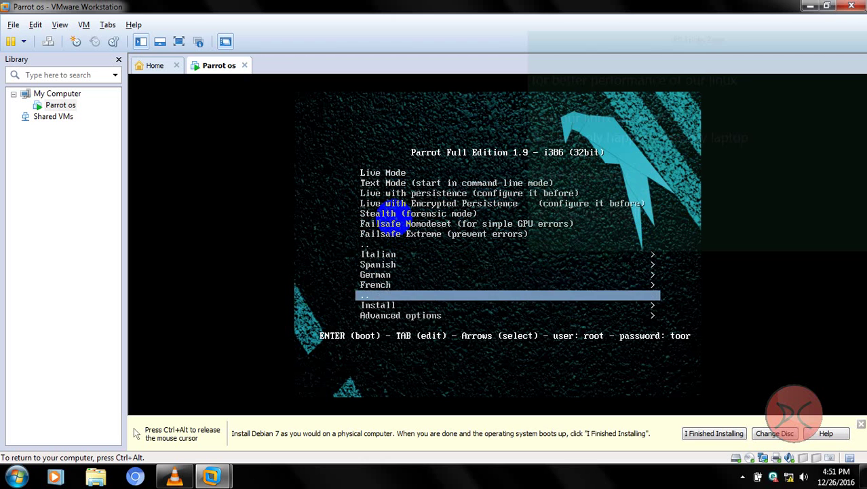
{"action": "key", "text": "Up"}
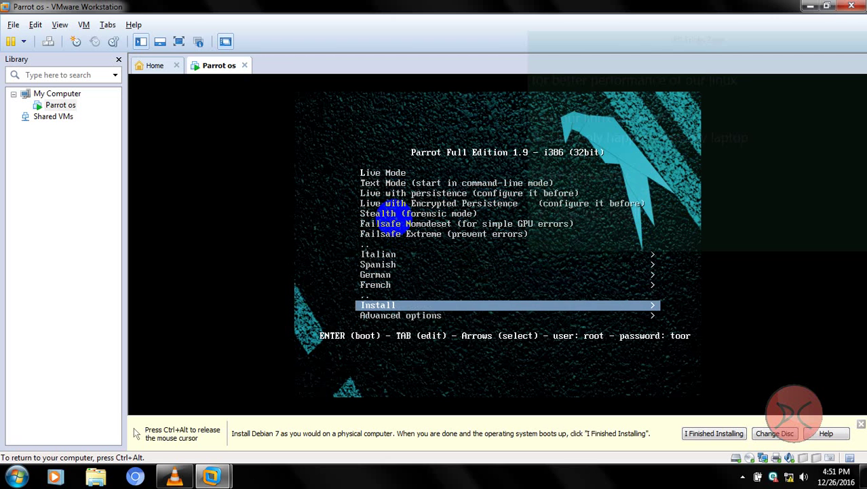
{"action": "key", "text": "Return"}
- Highlight the Graphical install option and release the mouse from the virtual machine
{"action": "key", "text": "Down"}
{"action": "key", "text": "Down"}
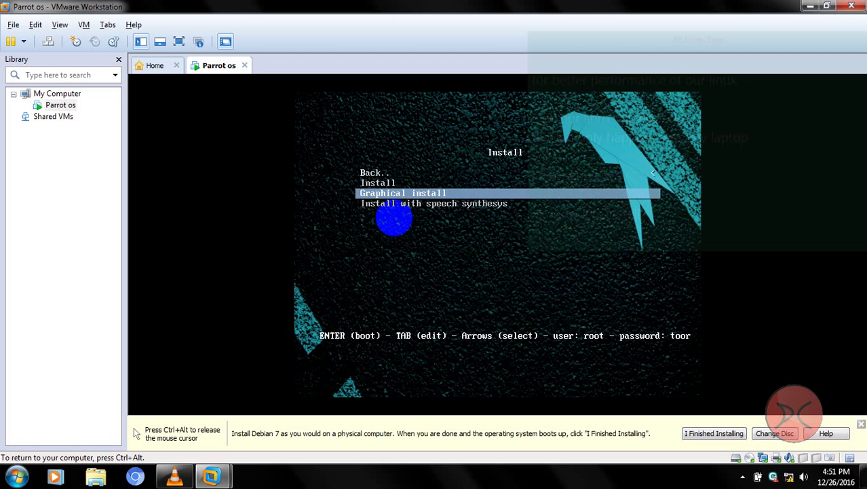
{"action": "key", "text": "ctrl+alt"}
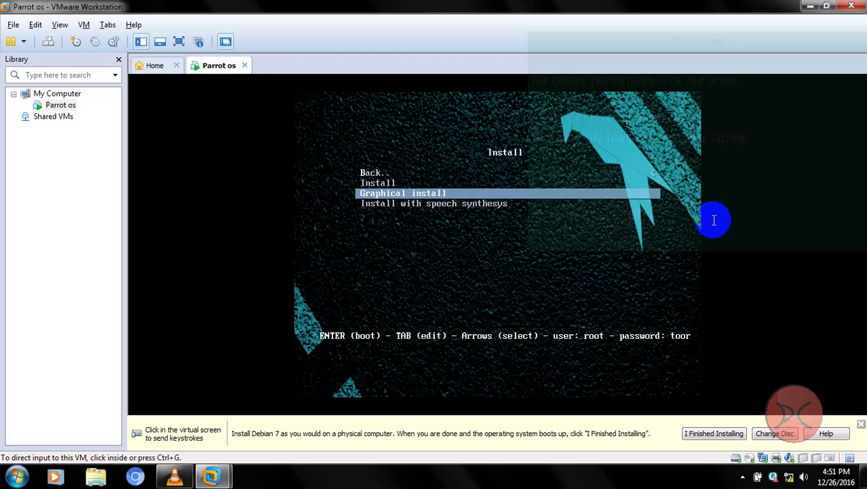
- Add the line "ctrl+alt to take your mouse out" to the note, separated by a blank line
{"action": "left_click", "coordinate": [713, 219]}
{"action": "key", "text": "Return"}
{"action": "key", "text": "Return"}
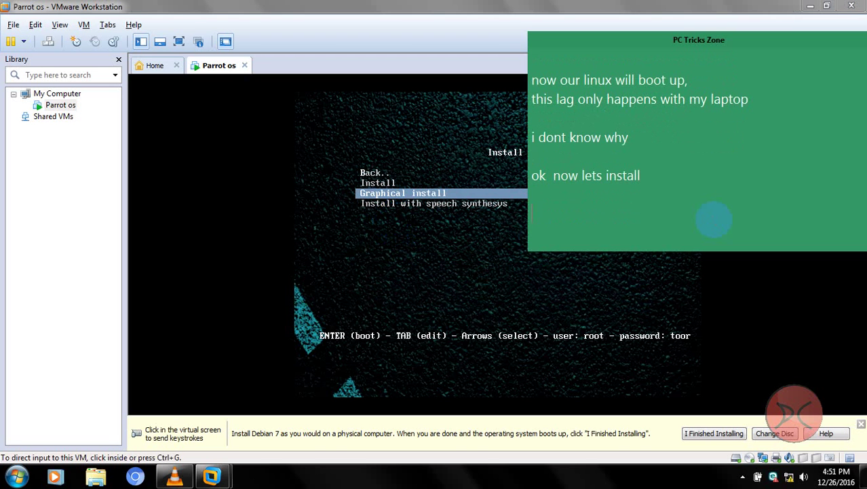
{"action": "type", "text": "ctrl"}
{"action": "type", "text": "+"}
{"action": "type", "text": "alt to com"}
{"action": "key", "text": "BackSpace"}
{"action": "key", "text": "BackSpace"}
{"action": "key", "text": "BackSpace"}
{"action": "type", "text": "take your"}
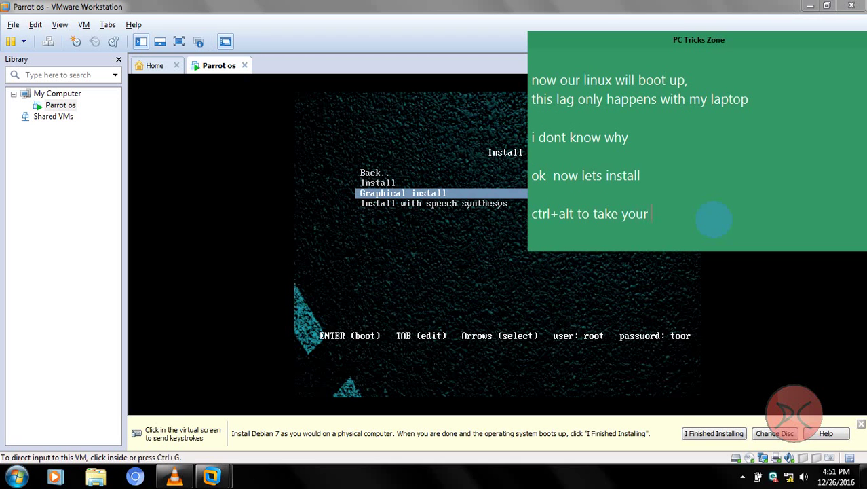
{"action": "type", "text": " mouse out"}
- Write "now we will use graphical install for easyness" in the note, two blank lines below the mouse tip
{"action": "key", "text": "Return"}
{"action": "key", "text": "Return"}
{"action": "key", "text": "Return"}
{"action": "type", "text": "now e"}
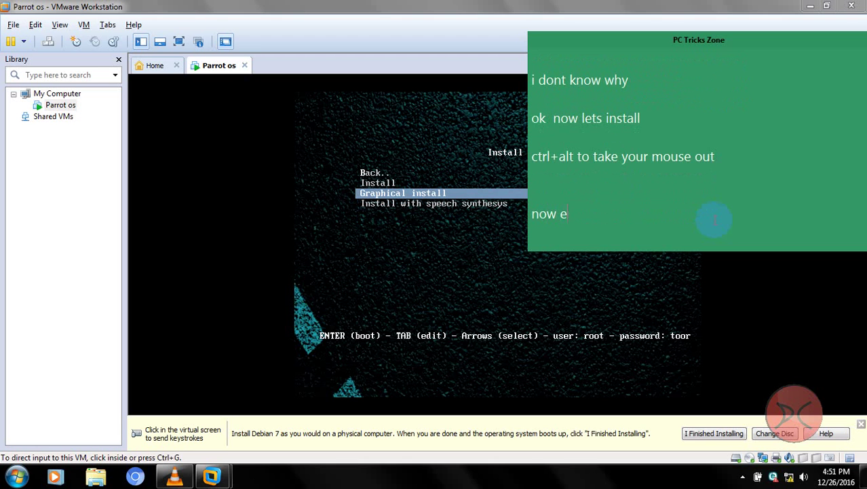
{"action": "key", "text": "BackSpace"}
{"action": "type", "text": "we will use g"}
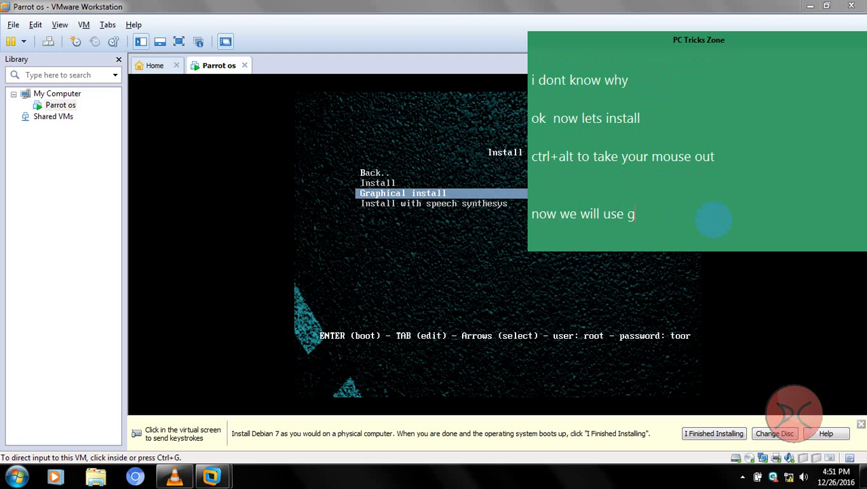
{"action": "type", "text": "raphical install for"}
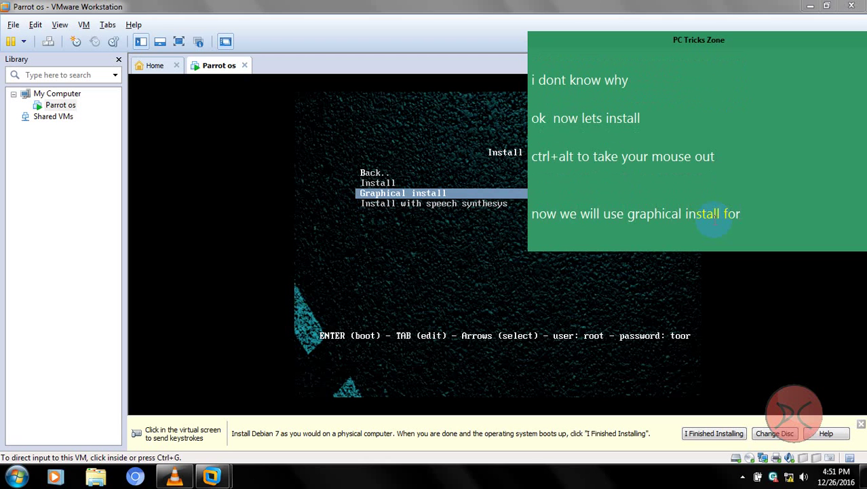
{"action": "type", "text": " easyness"}
{"action": "key", "text": "Return"}
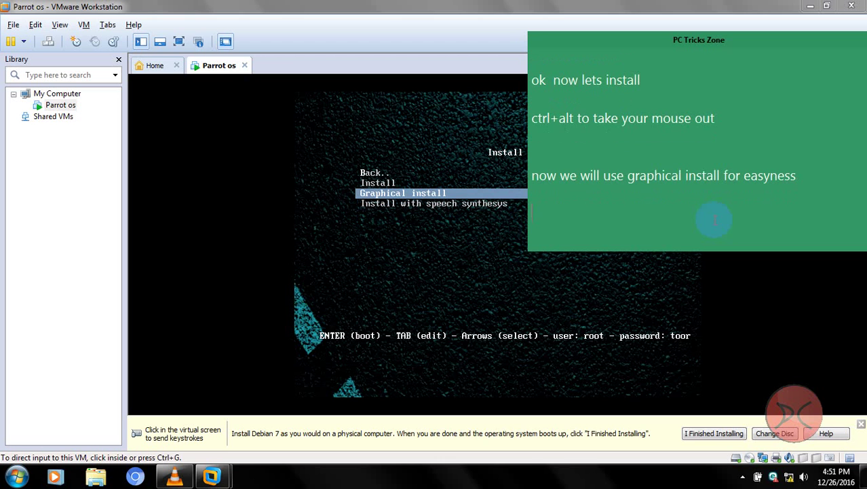